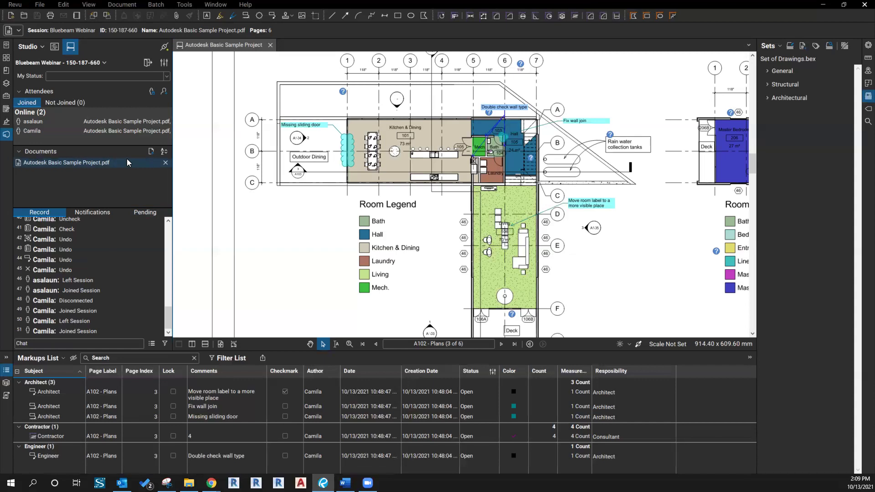
Show the Tool Chest with the My Tools, Recent Tools, Architecture, Contractor and Engineer tool sets.
left_click(9, 97)
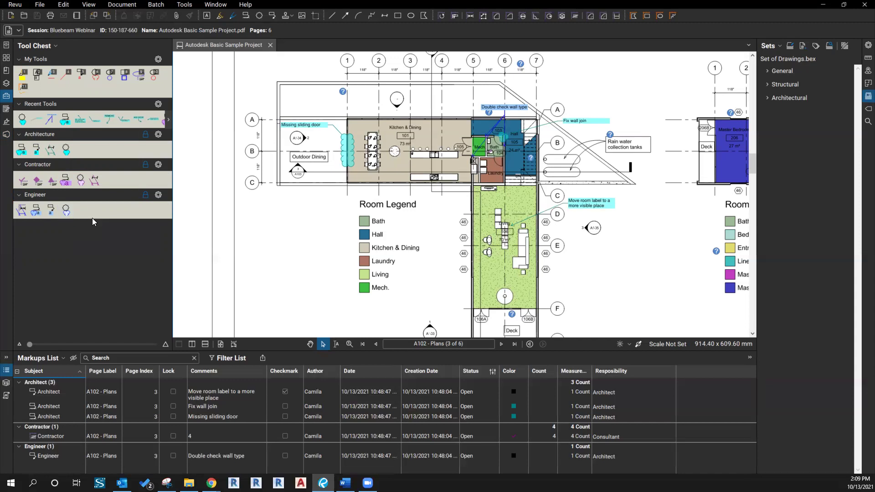
left_click(19, 6)
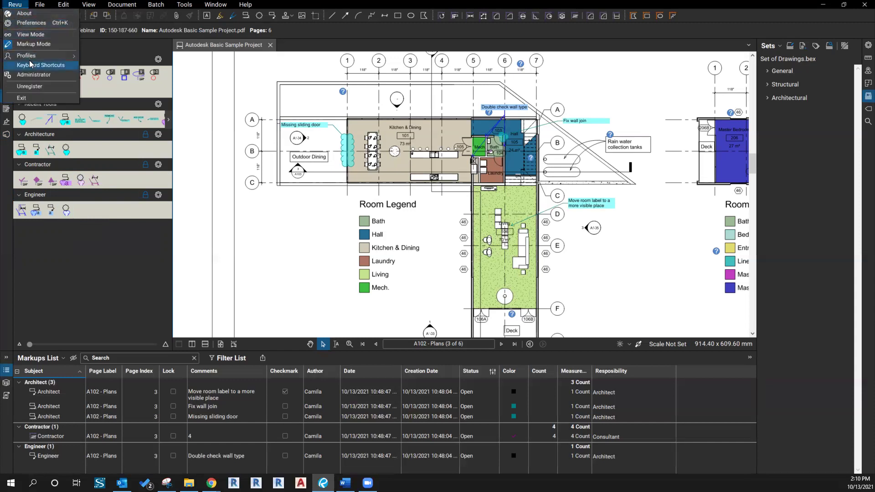
mouse_move(29, 57)
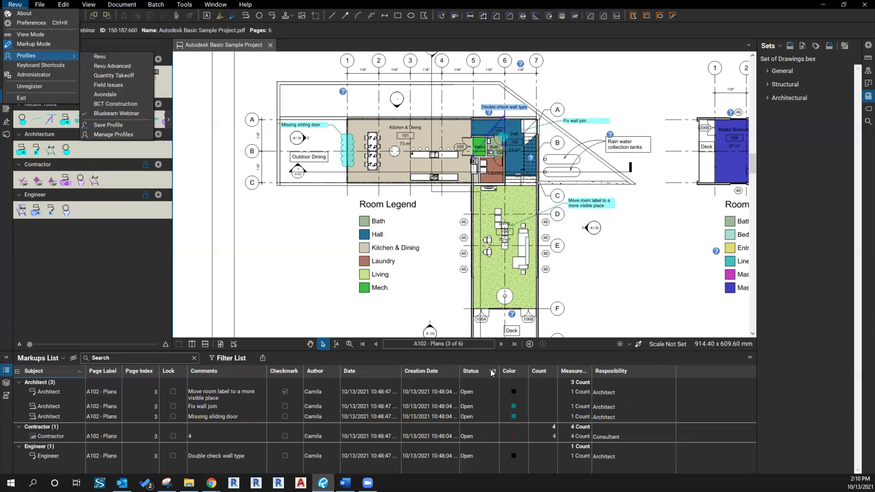
key("Escape")
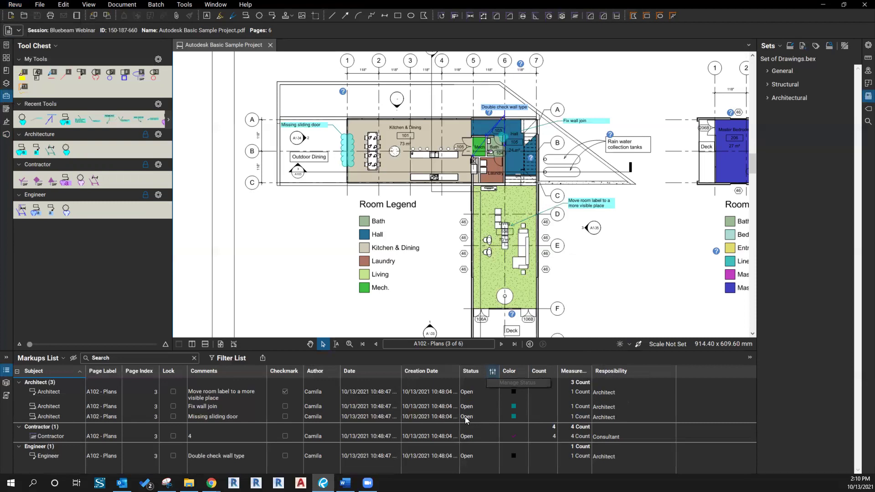
Discard the red cloud and draw a cyan Architecture cloud around the kitchen counter.
left_click(259, 15)
left_click_drag(399, 167, 454, 182)
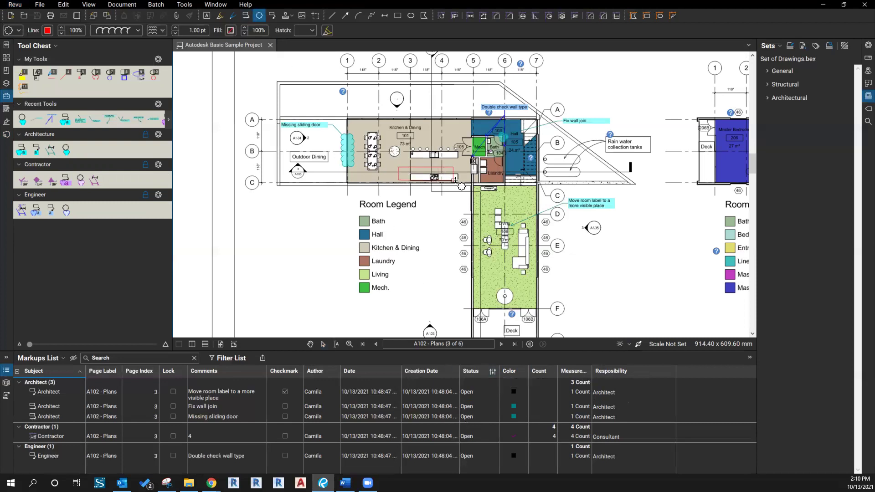
key("Escape")
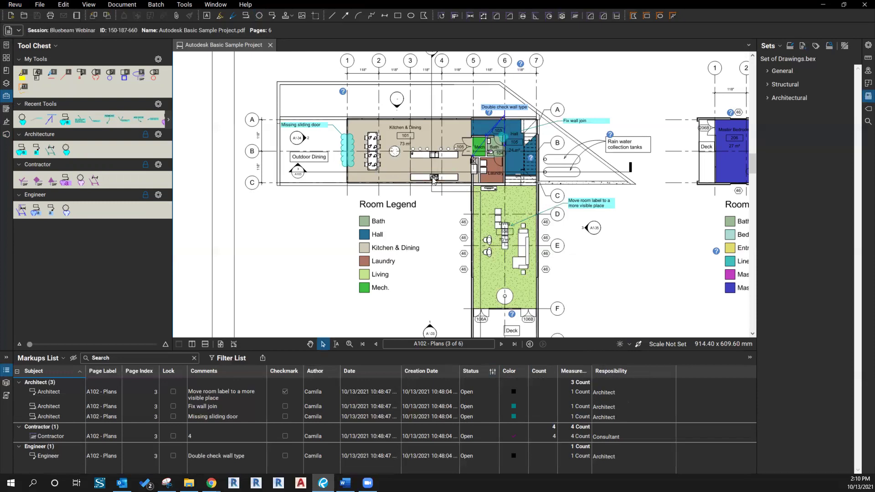
left_click(66, 150)
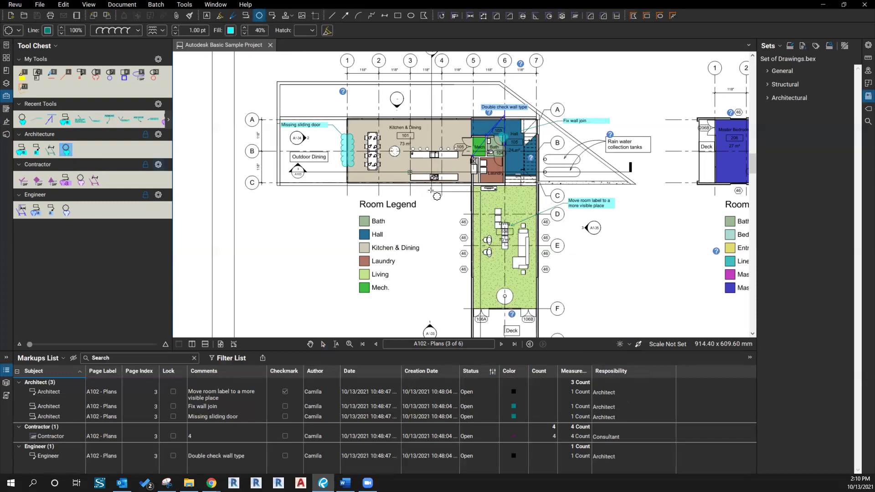
left_click_drag(399, 166, 466, 192)
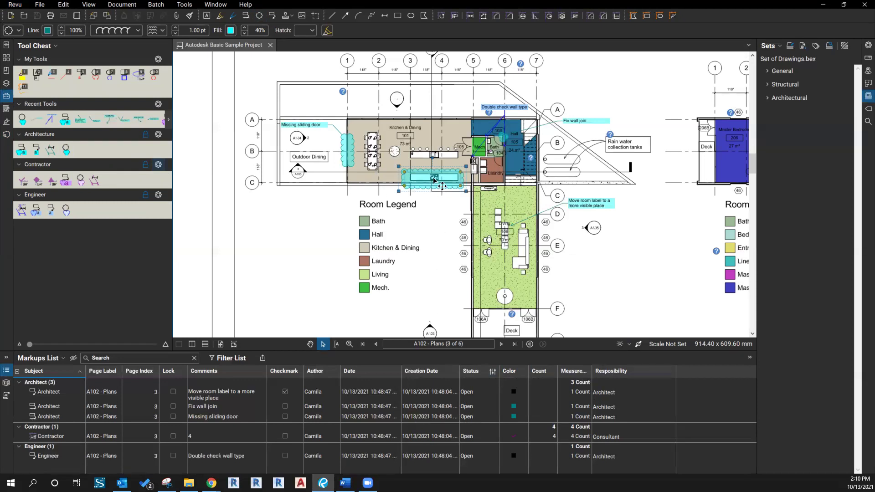
left_click(396, 283)
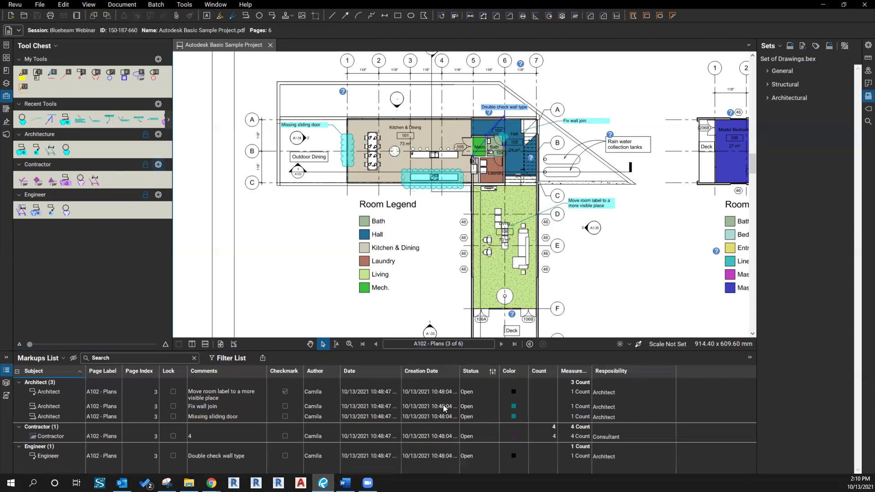
left_click(427, 181)
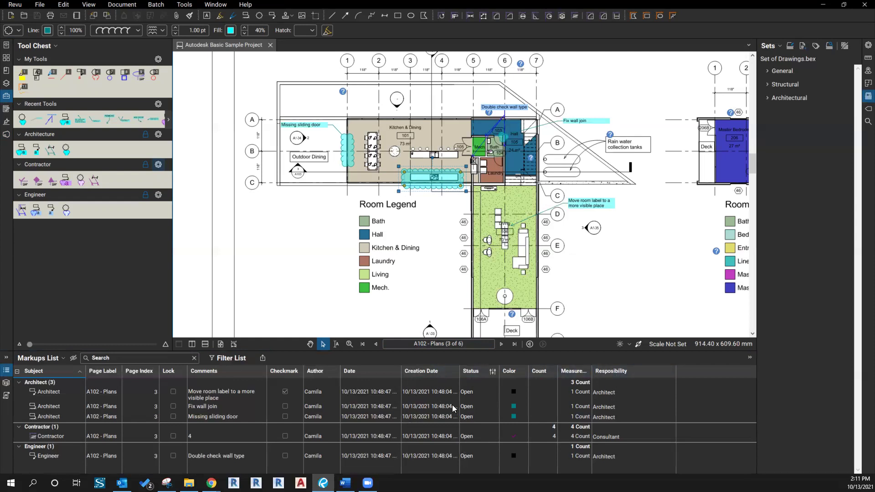
left_click(14, 5)
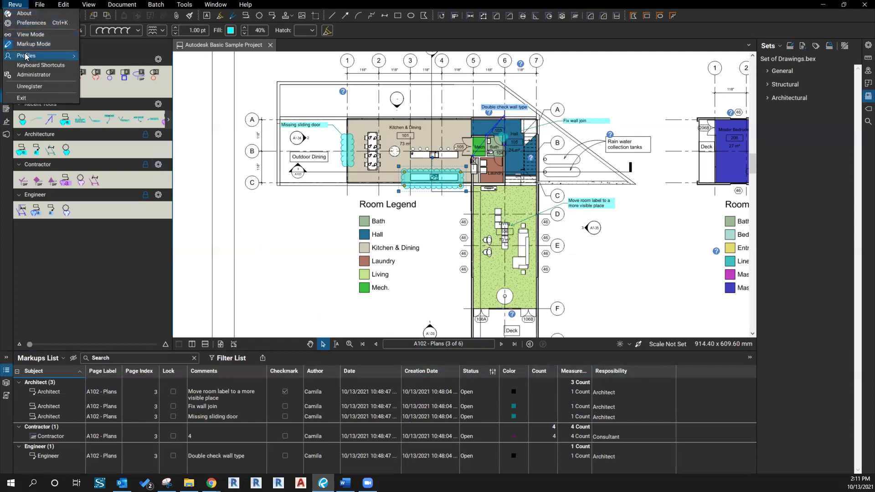
mouse_move(27, 56)
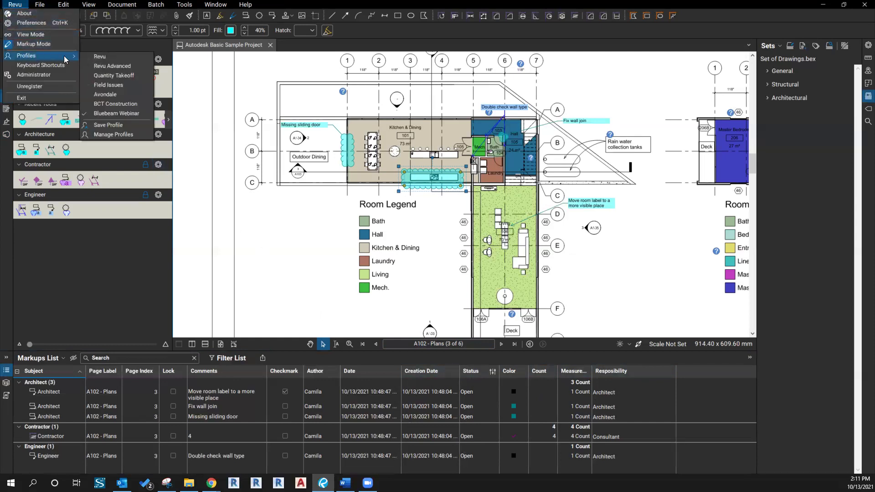
left_click(122, 136)
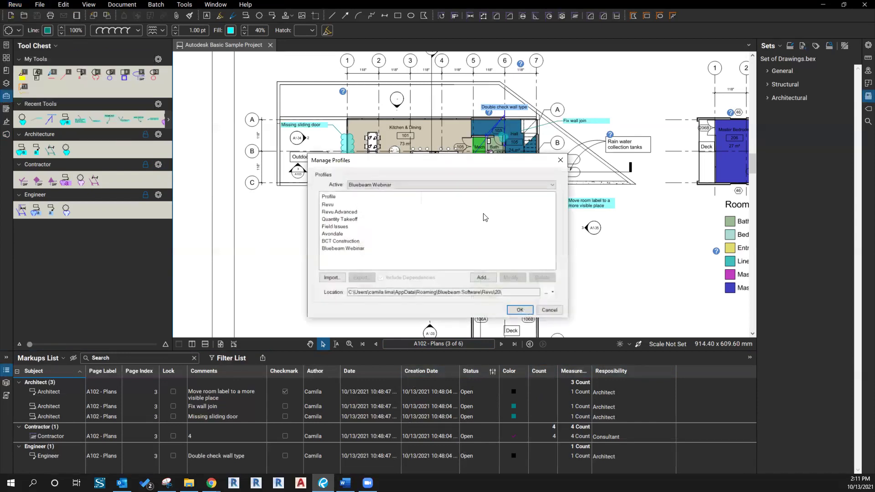
left_click(347, 250)
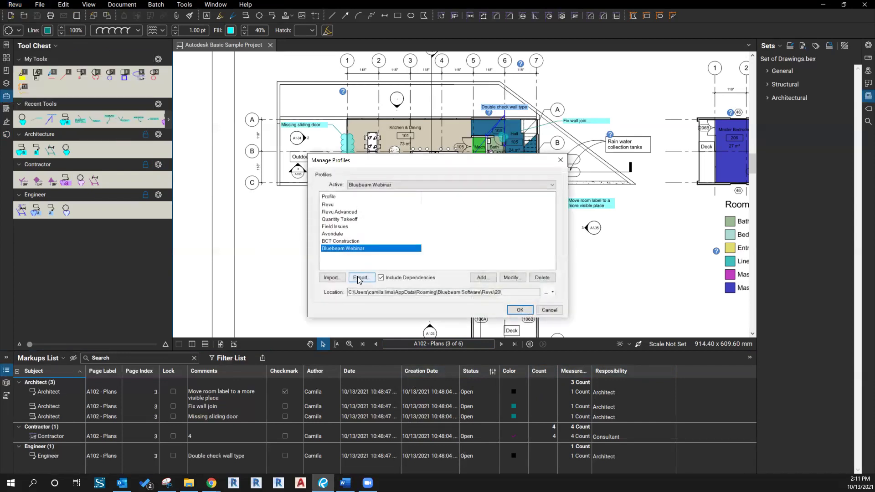
left_click(358, 280)
left_click(550, 311)
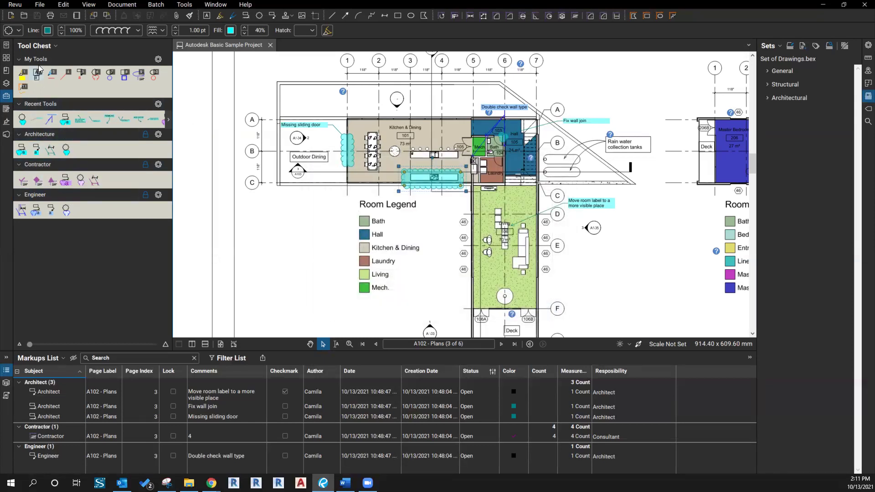
left_click(56, 46)
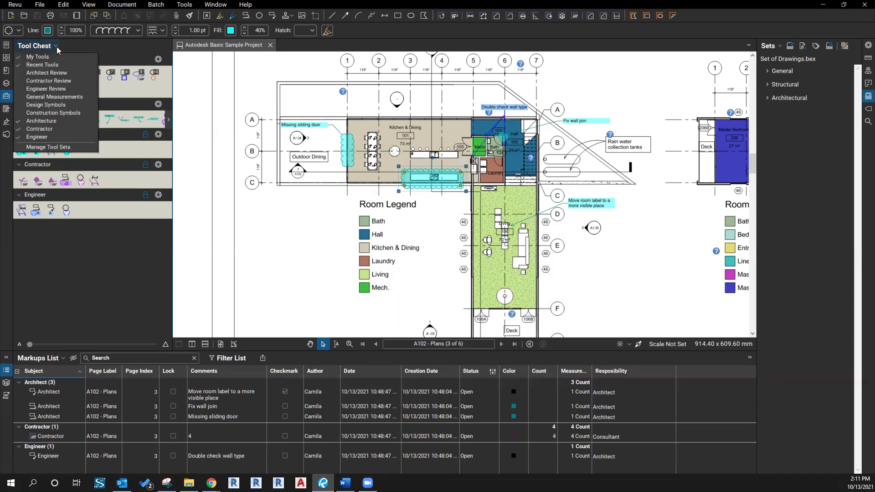
left_click(50, 146)
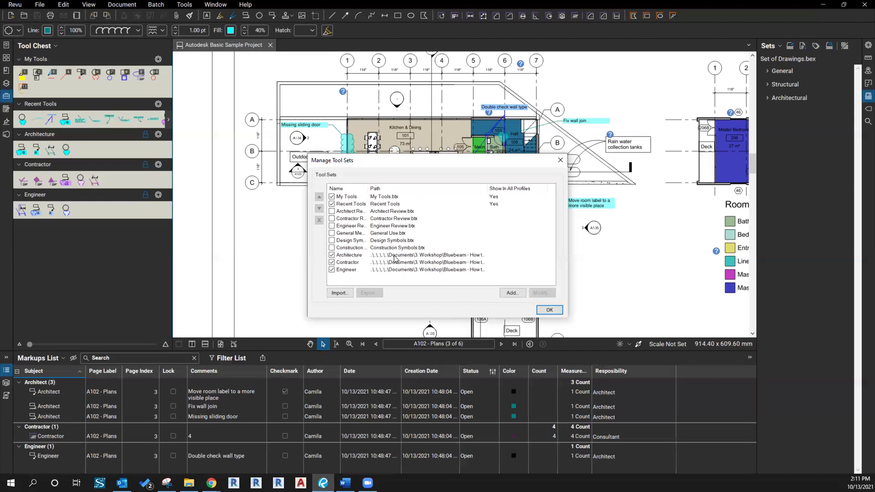
left_click(395, 255)
left_click(396, 263)
left_click(395, 269)
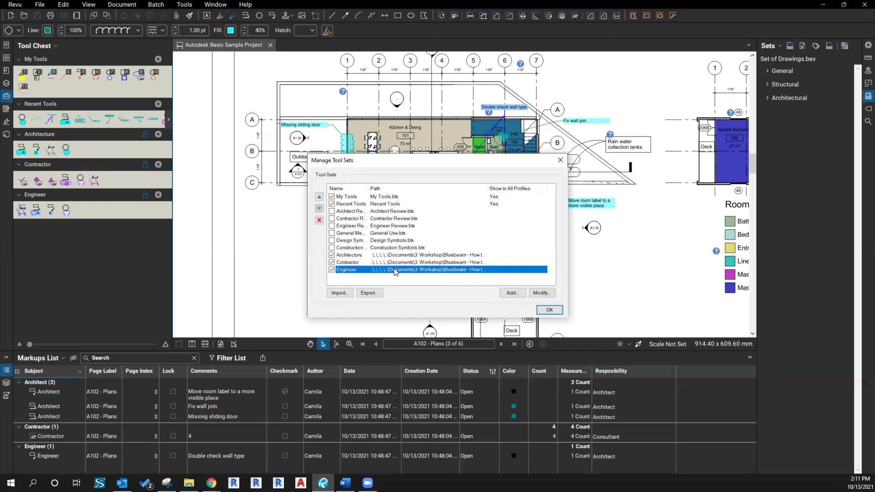
left_click(374, 295)
left_click(543, 313)
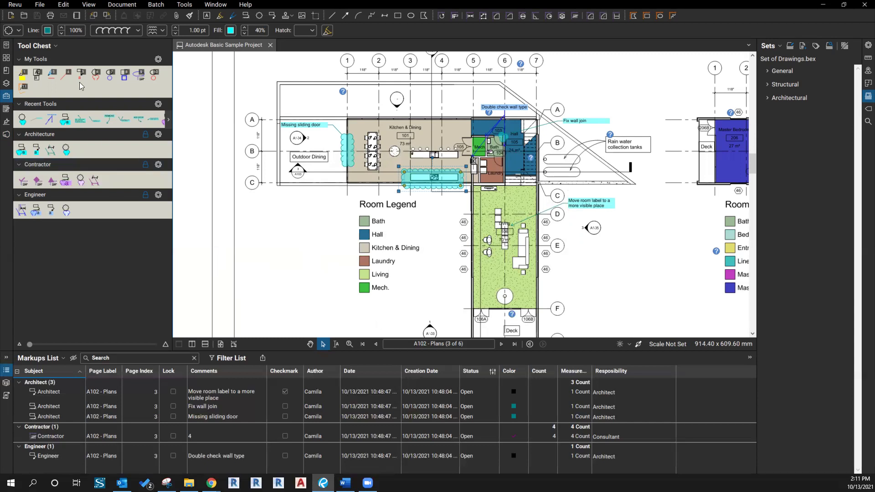
Zoom out and display thumbnails of all six sheets, A001 Title Sheet through A105.
scroll(253, 193, "down", 5)
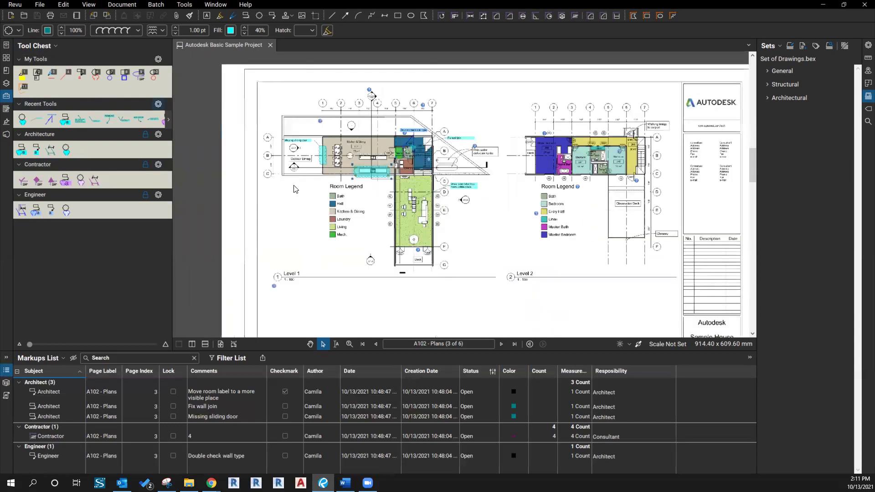
scroll(253, 193, "down", 2)
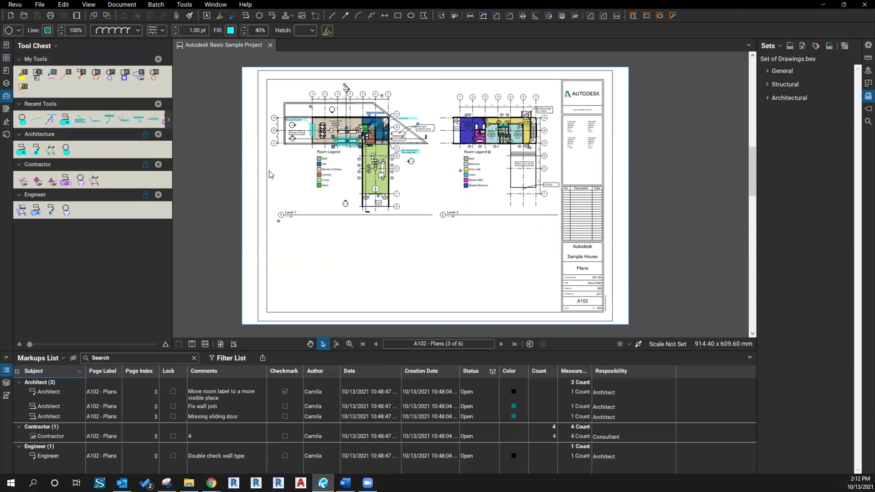
left_click(6, 58)
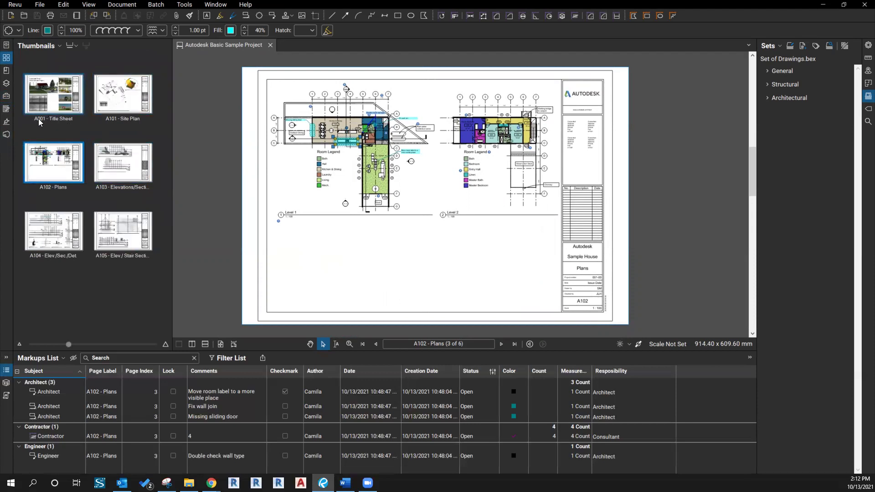
left_click(87, 45)
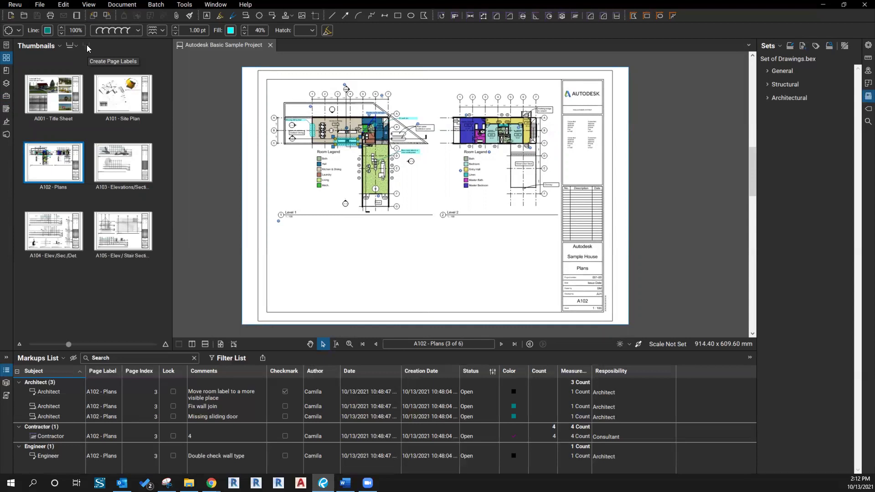
left_click(87, 45)
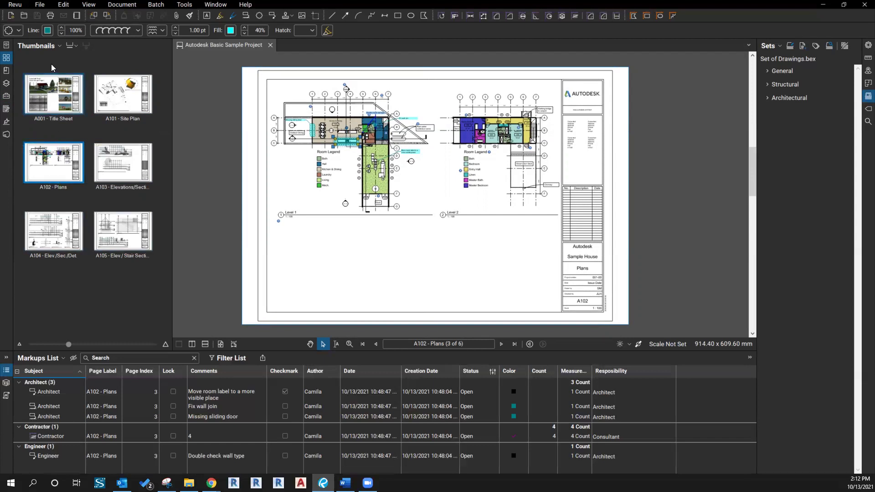
left_click(70, 46)
left_click(91, 67)
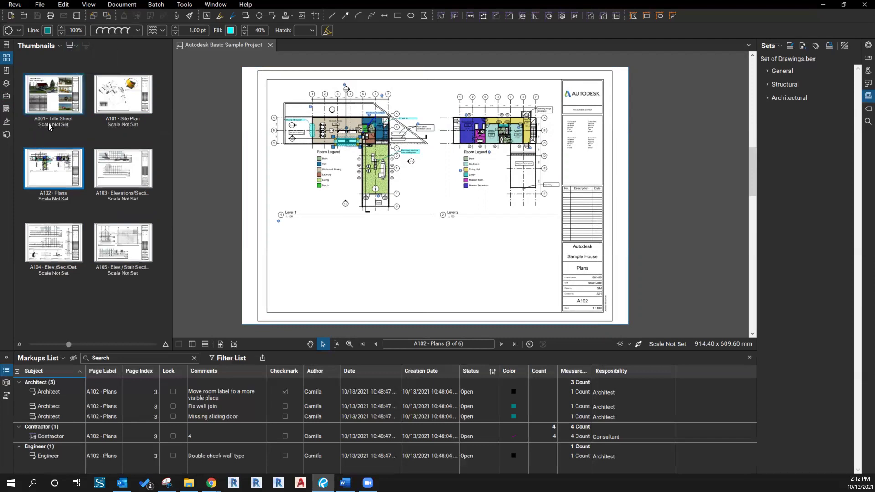
left_click(668, 345)
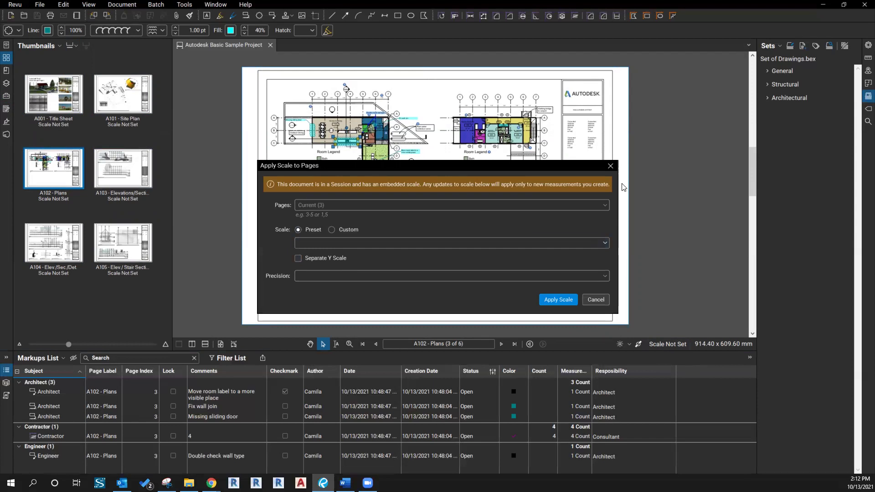
left_click(610, 166)
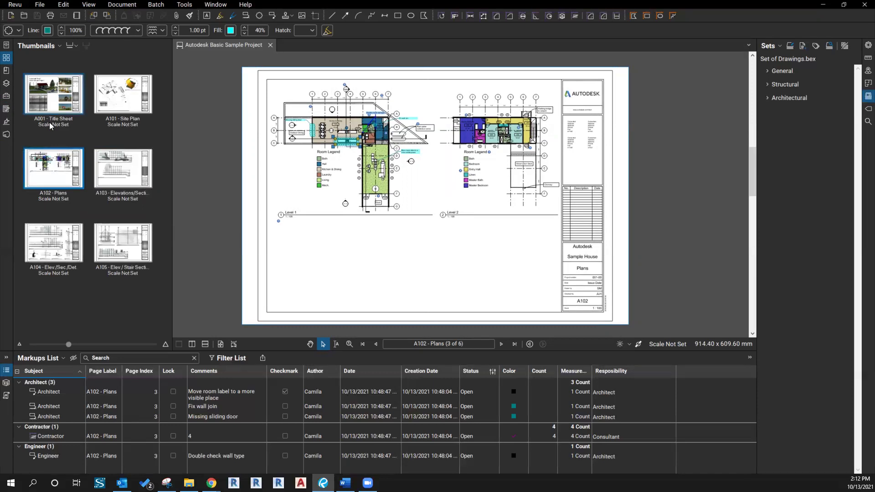
List the sheet bookmarks, then follow the plan's A1-05 section callout to sheet A105.
left_click(7, 71)
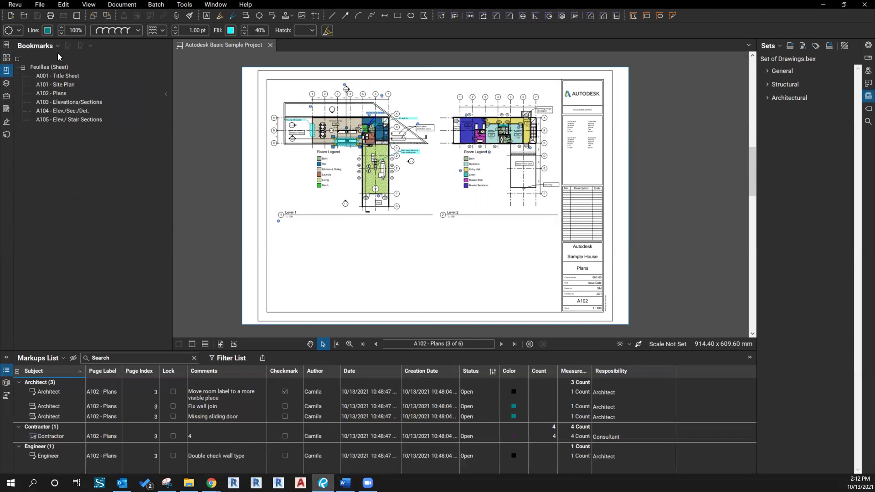
left_click(80, 44)
scroll(412, 165, "up", 5)
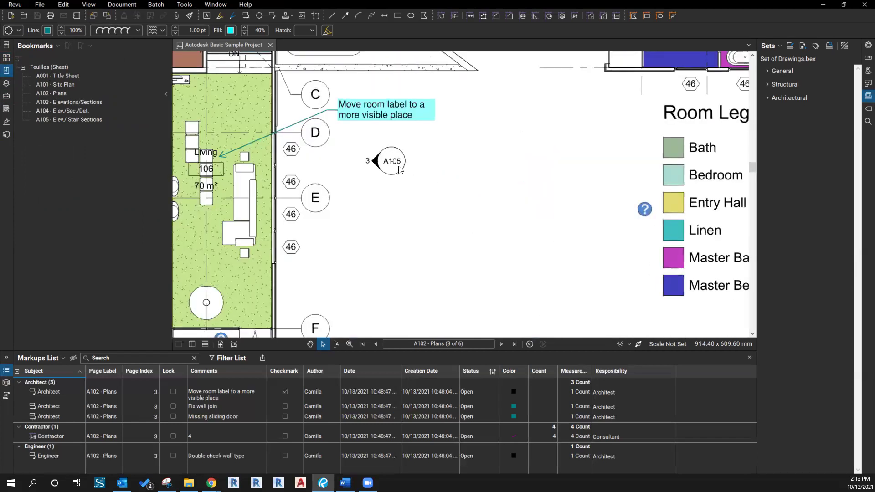
left_click(395, 163)
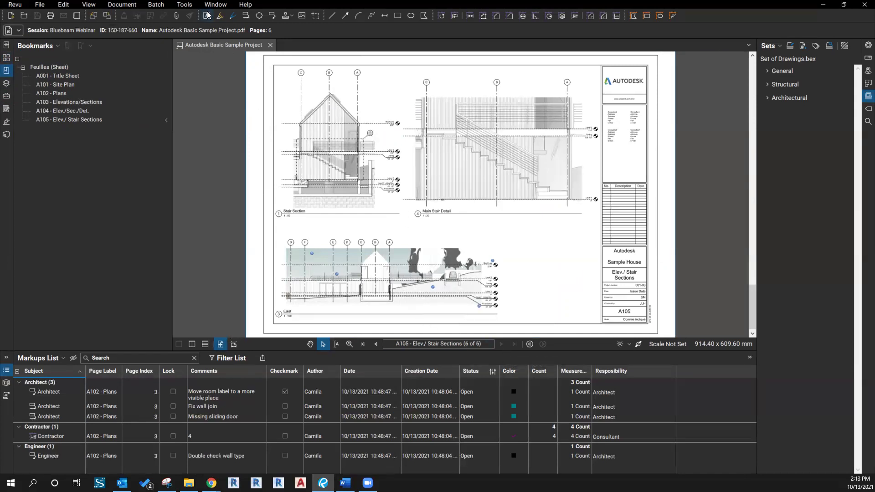
left_click(156, 4)
mouse_move(227, 88)
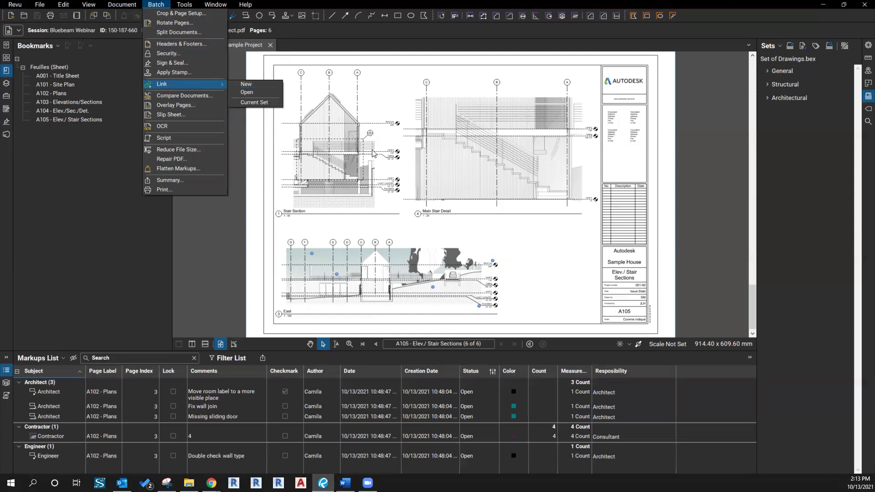
scroll(374, 137, "up", 5)
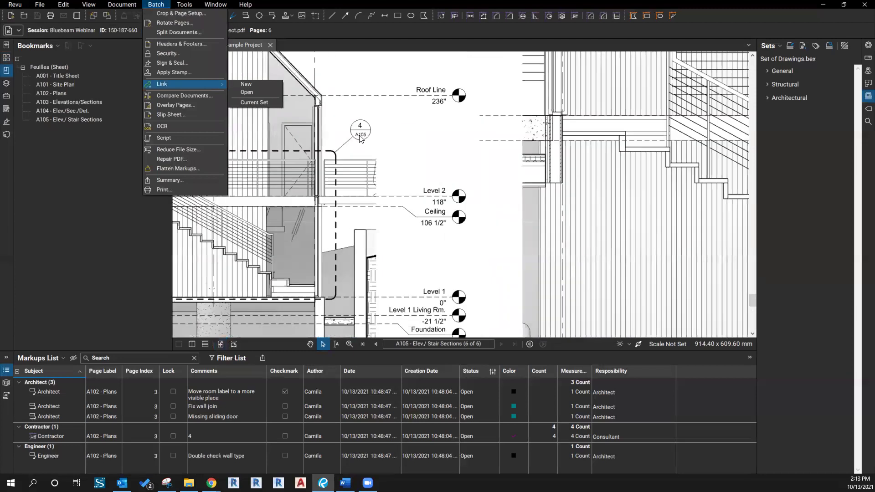
scroll(505, 273, "down", 3)
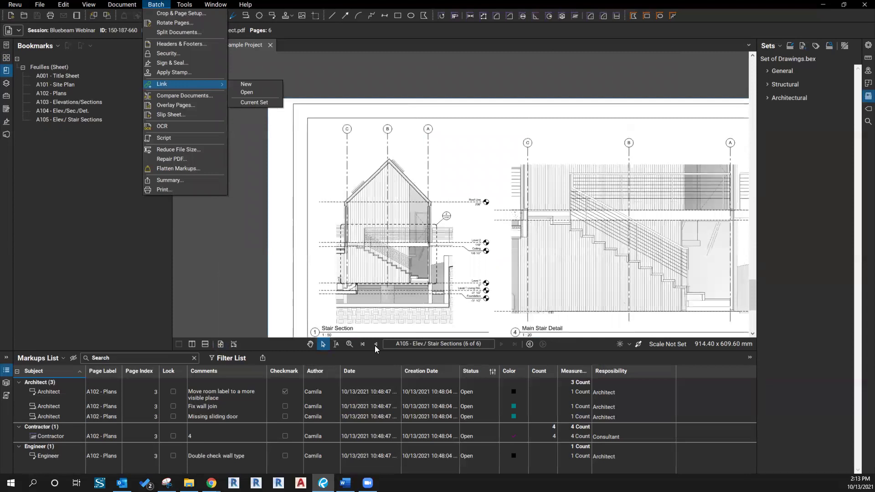
left_click_drag(368, 315, 337, 242)
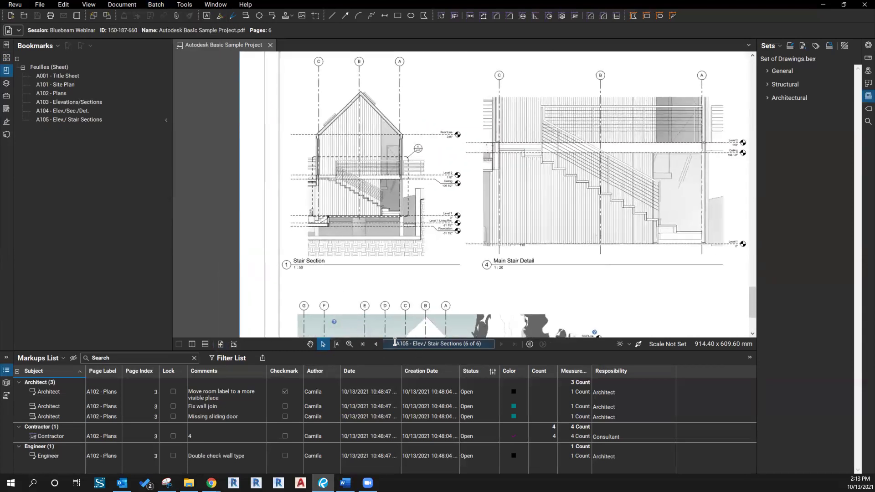
Step back three pages from A105 to sheet A102 Plans, page 3 of 6.
left_click(375, 344)
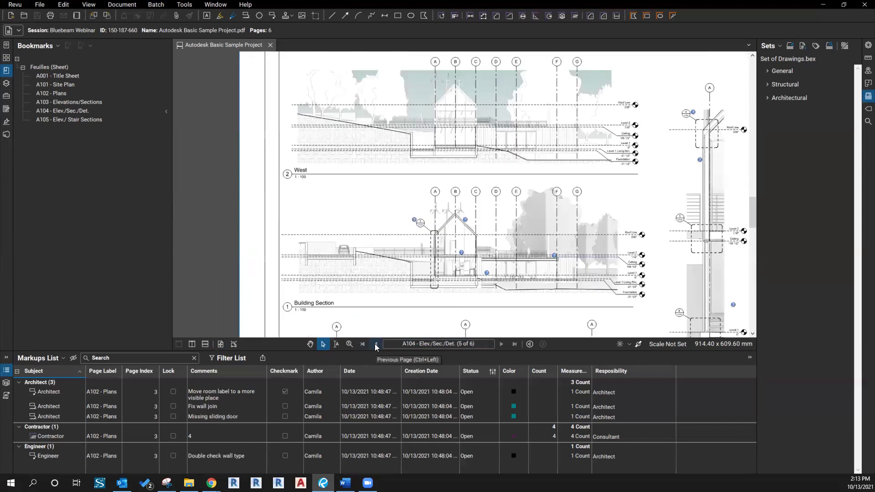
left_click(375, 344)
left_click(375, 344)
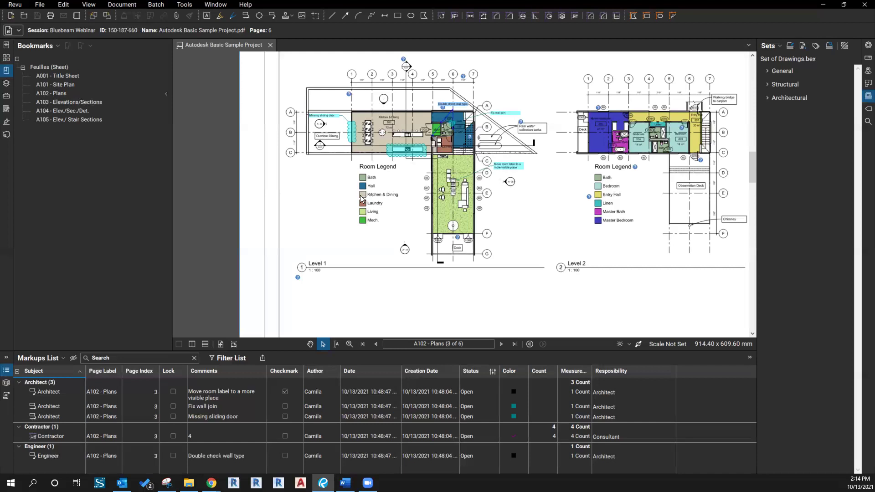
Open the Studio panel showing session attendees, documents and the activity record.
left_click(7, 135)
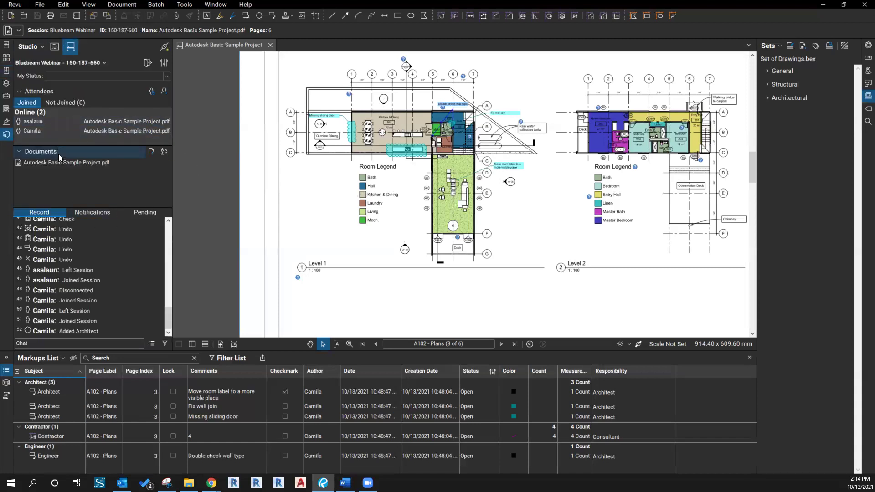
mouse_move(62, 163)
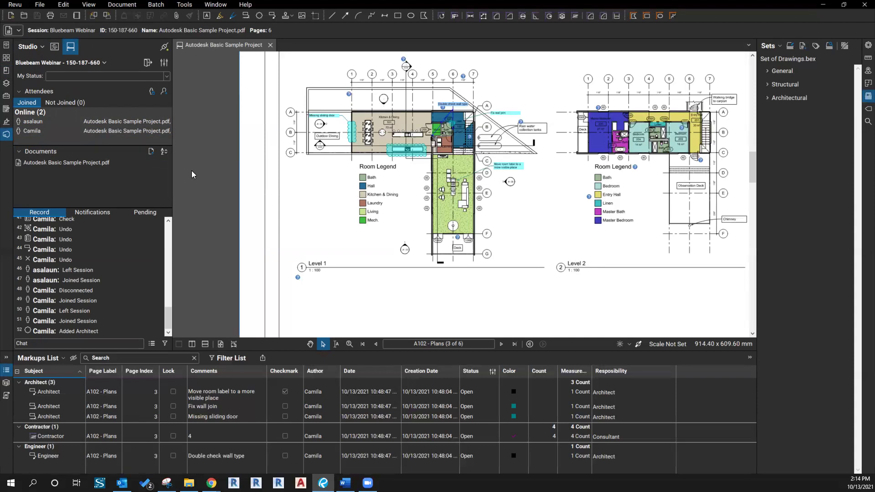
mouse_move(111, 164)
key("ctrl")
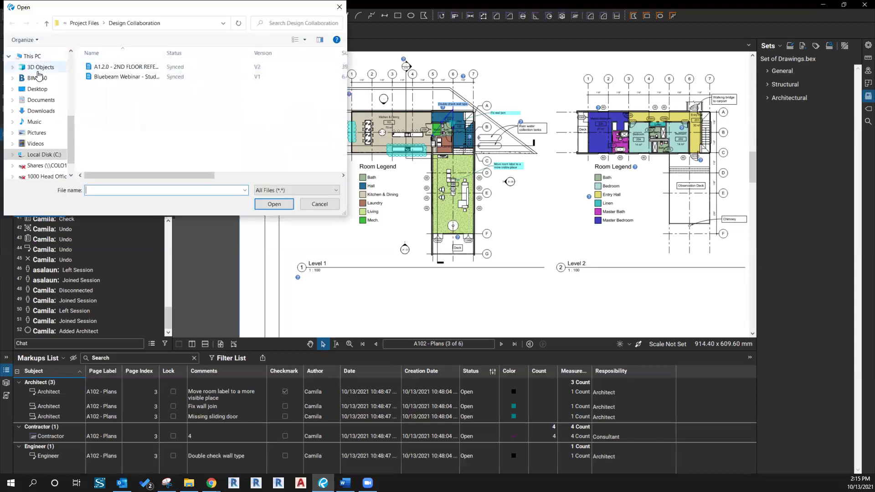
left_click(38, 79)
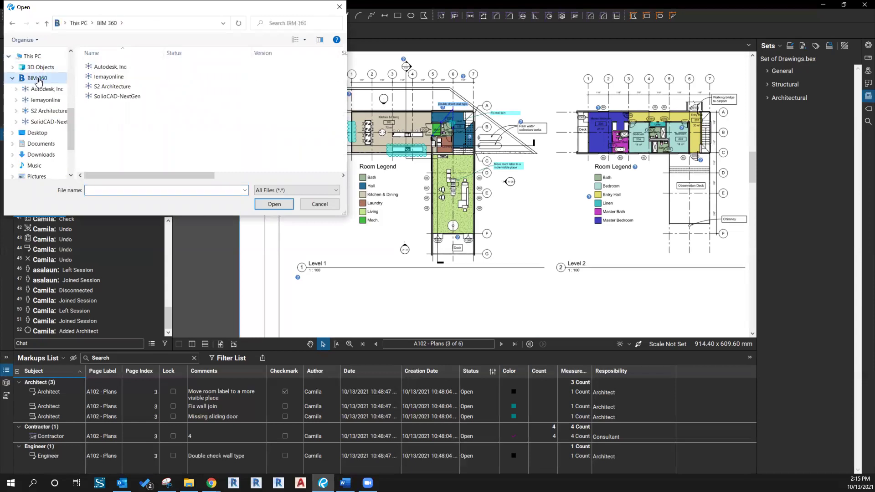
double_click(108, 97)
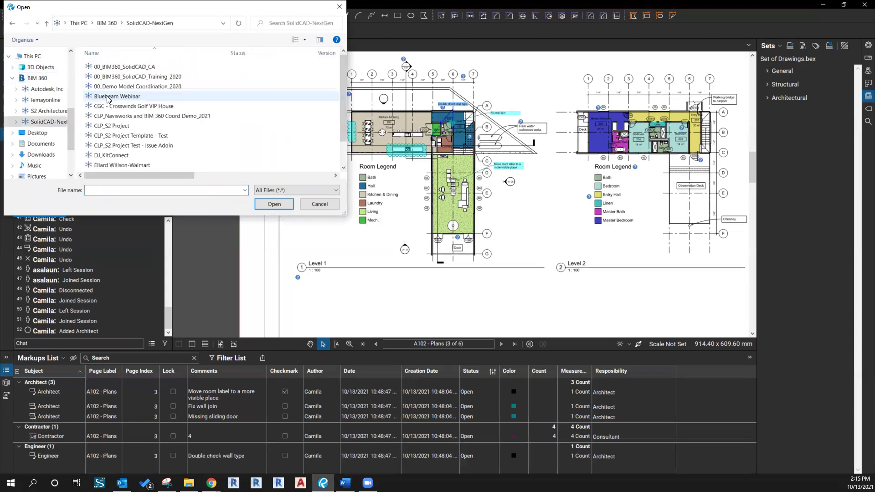
double_click(108, 97)
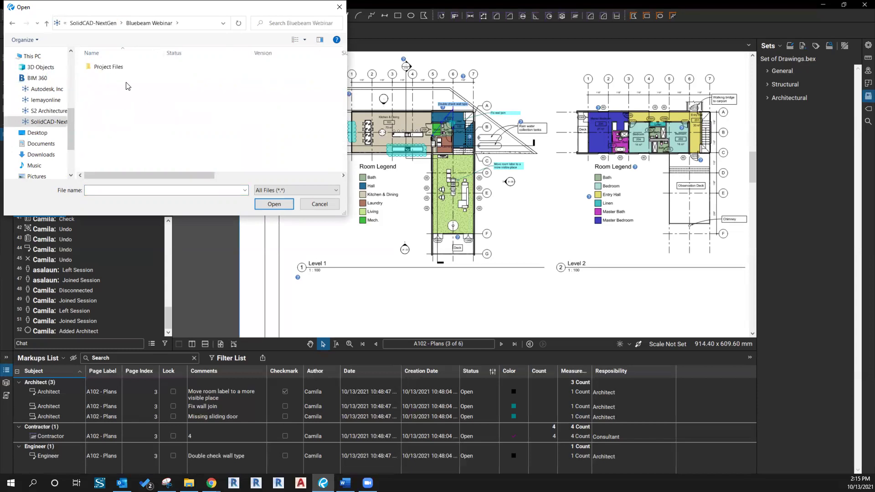
left_click(113, 72)
double_click(111, 68)
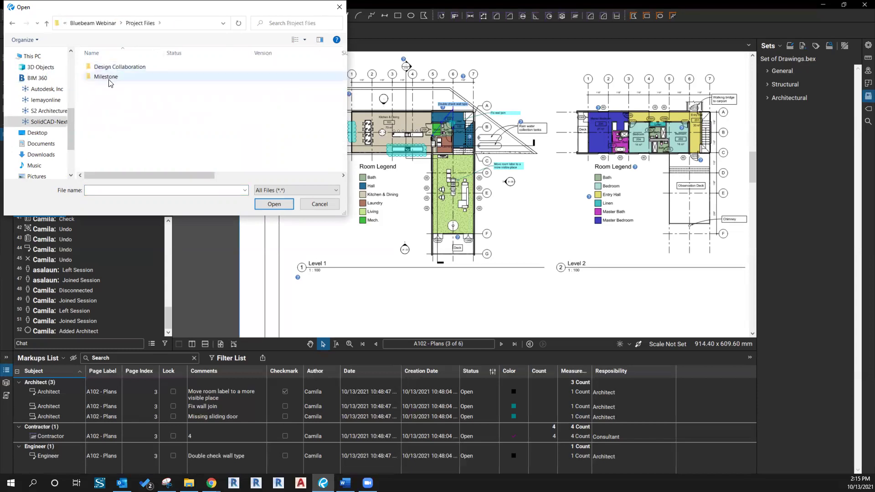
double_click(109, 77)
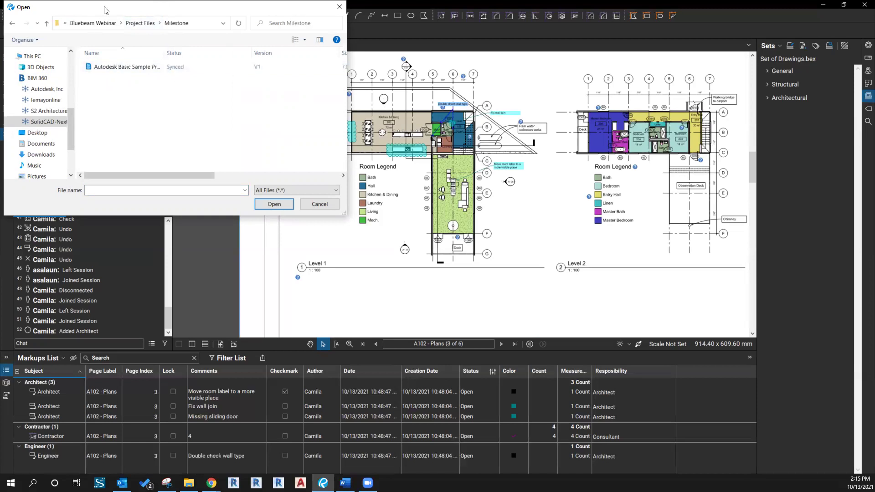
left_click_drag(103, 8, 142, 35)
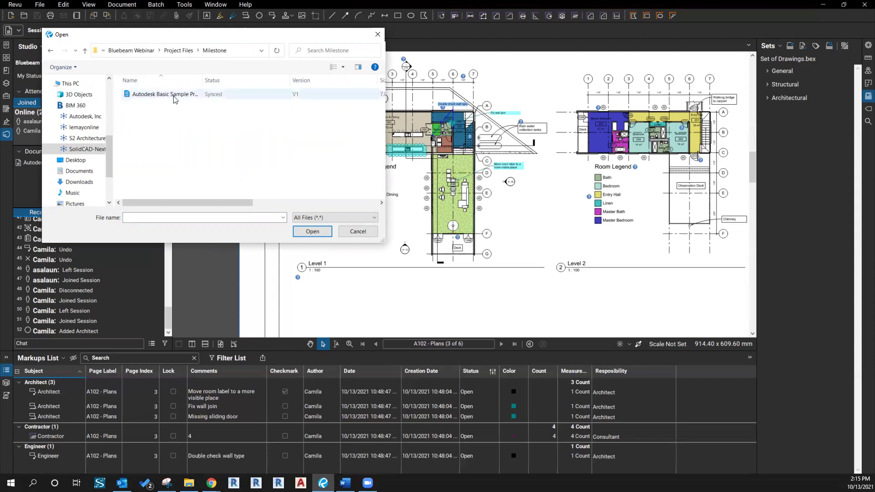
left_click(297, 99)
left_click(359, 232)
mouse_move(75, 161)
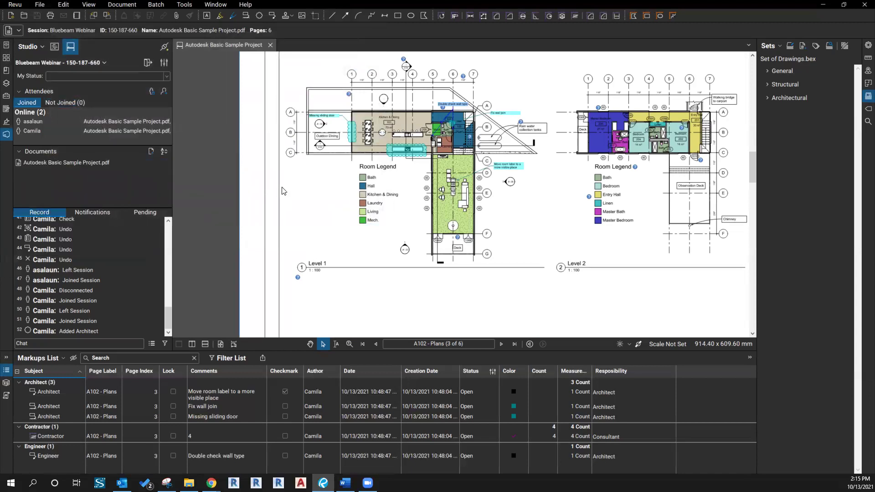
left_click(37, 60)
left_click(47, 78)
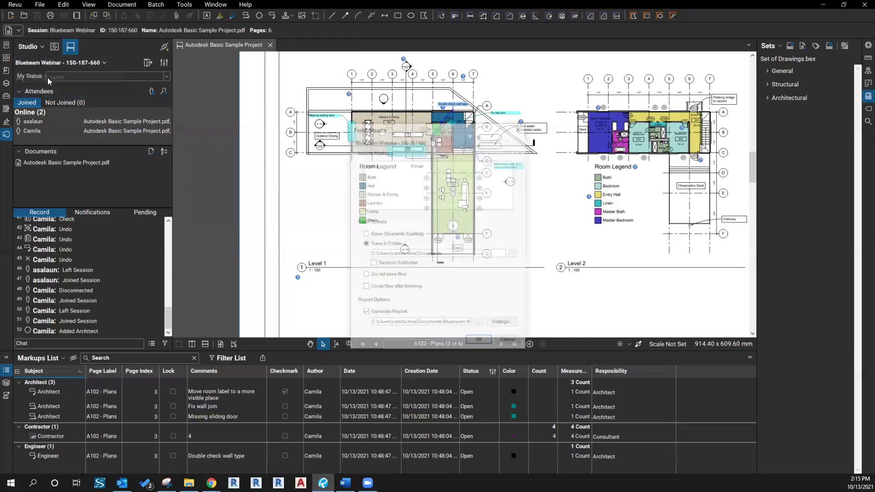
left_click(383, 233)
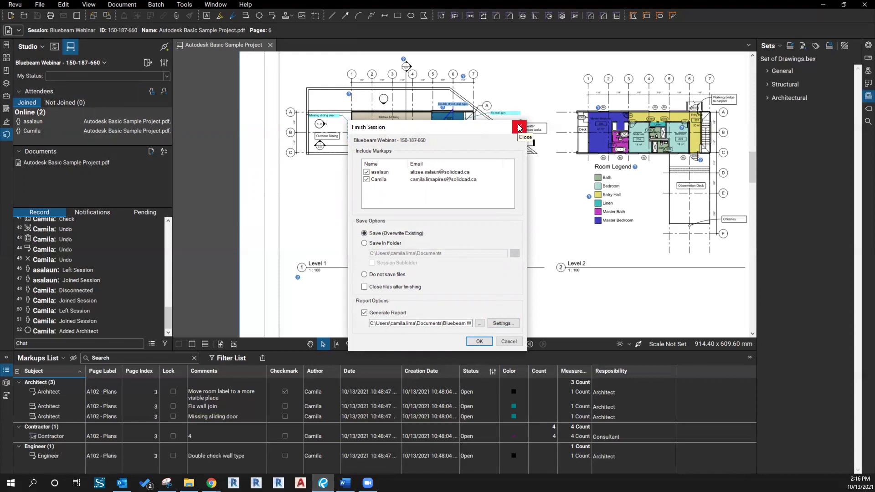
left_click(509, 341)
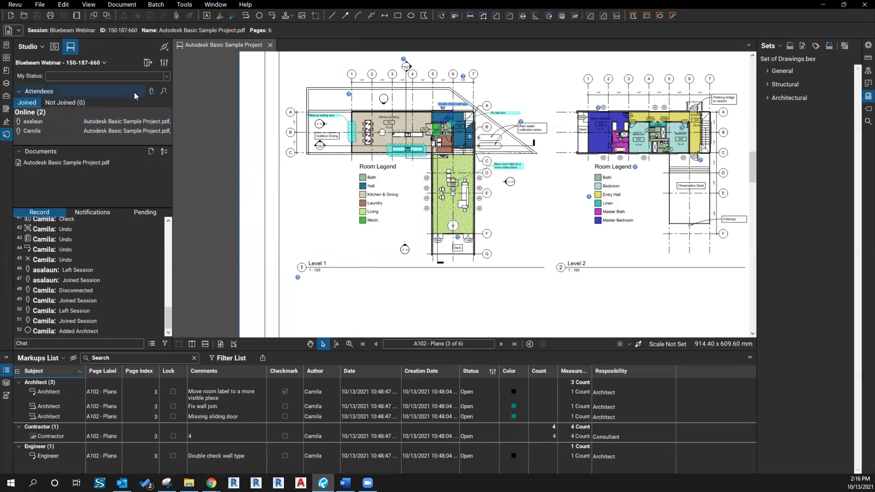
In Invite Users, add both Bluebeam Webinar group members, then close the invitation window.
left_click(170, 91)
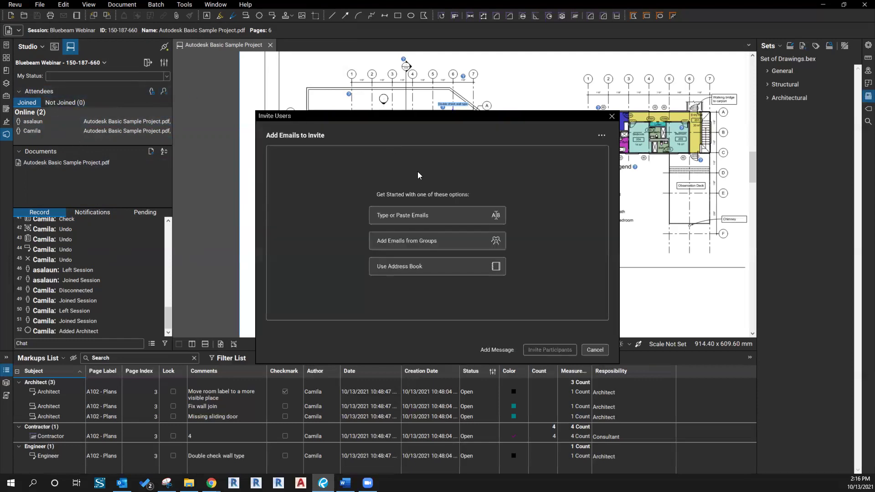
left_click(387, 243)
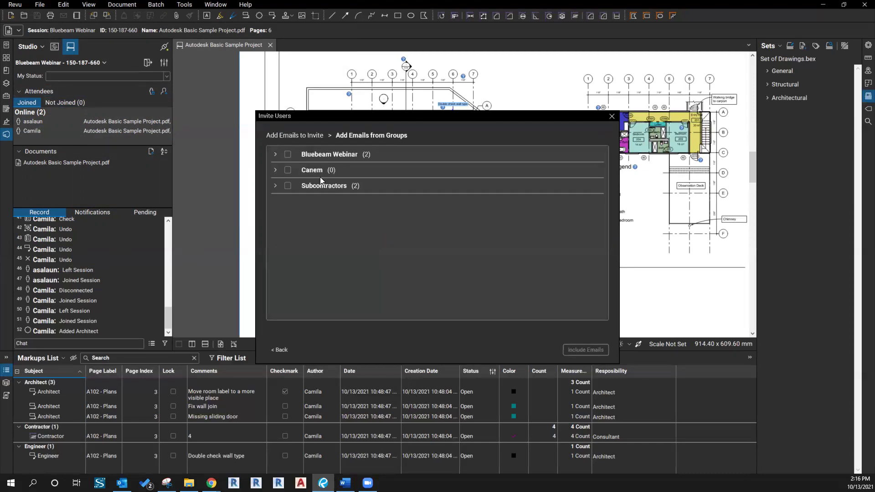
left_click(274, 154)
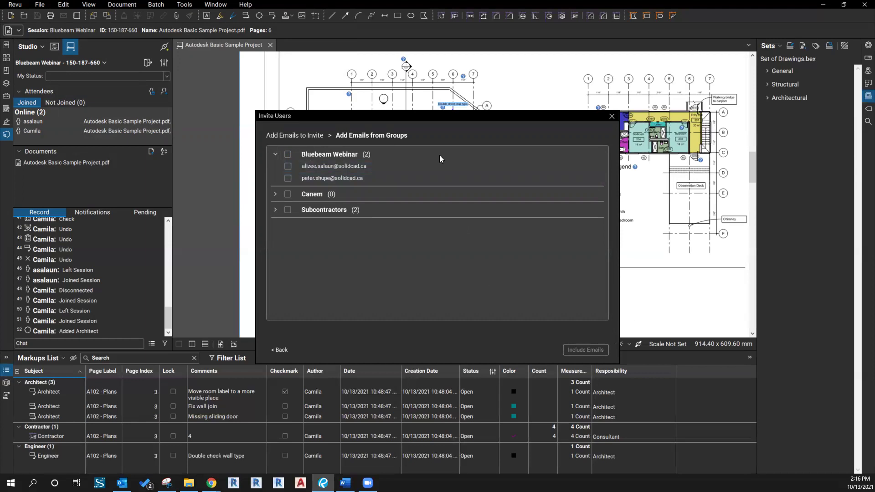
left_click(287, 155)
left_click(611, 117)
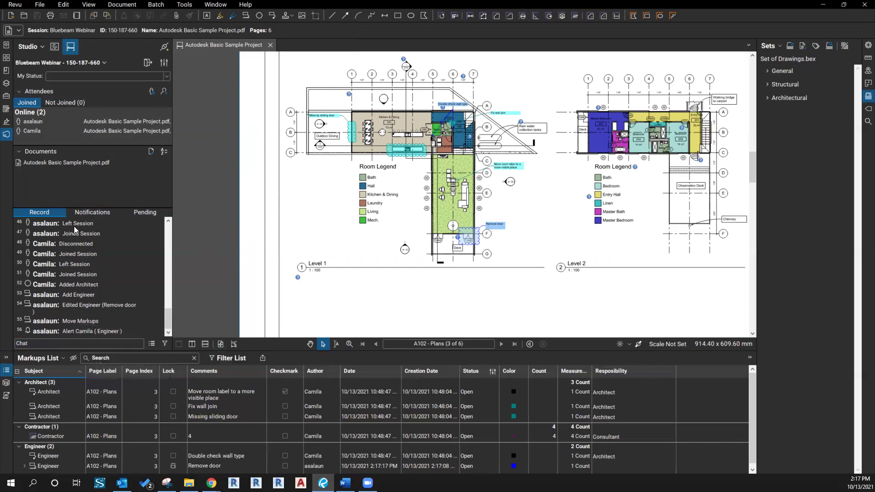
Show the Studio Notifications and select the 2:17 PM Engineer markup alert.
left_click(97, 214)
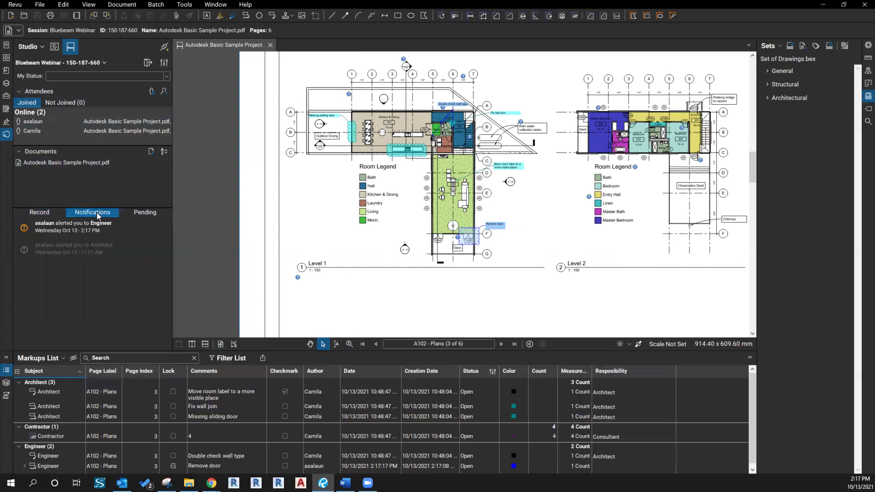
left_click(52, 232)
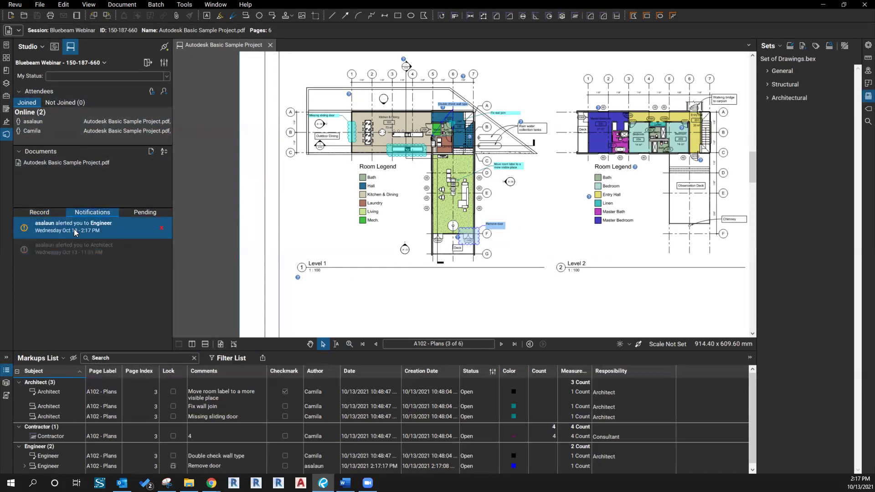
Jump from the alert to the Remove door cloud and reply 'it is been removed'.
double_click(76, 233)
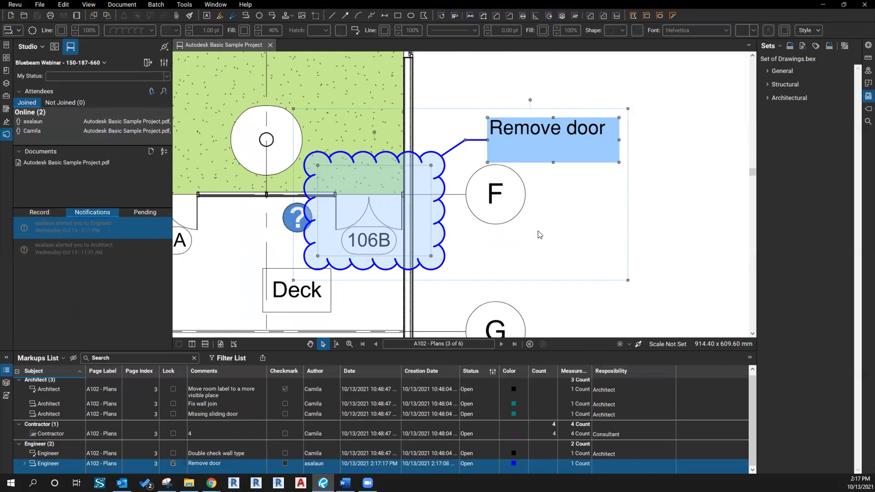
right_click(450, 176)
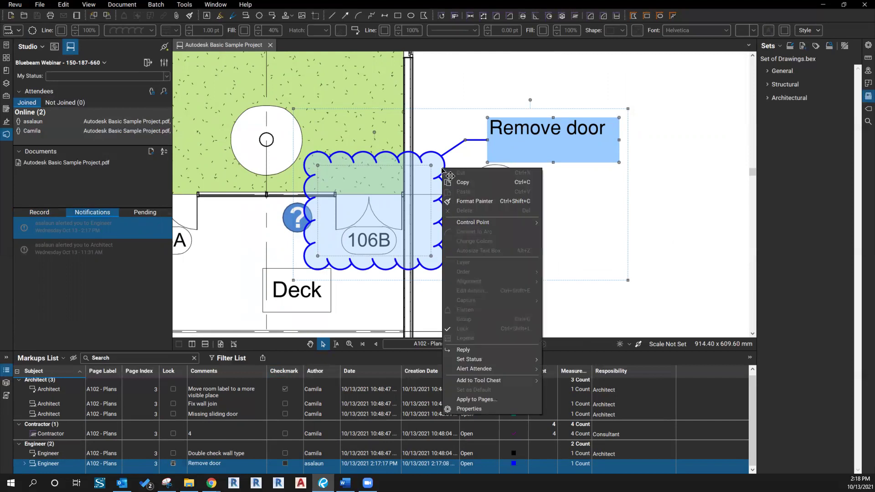
left_click(473, 349)
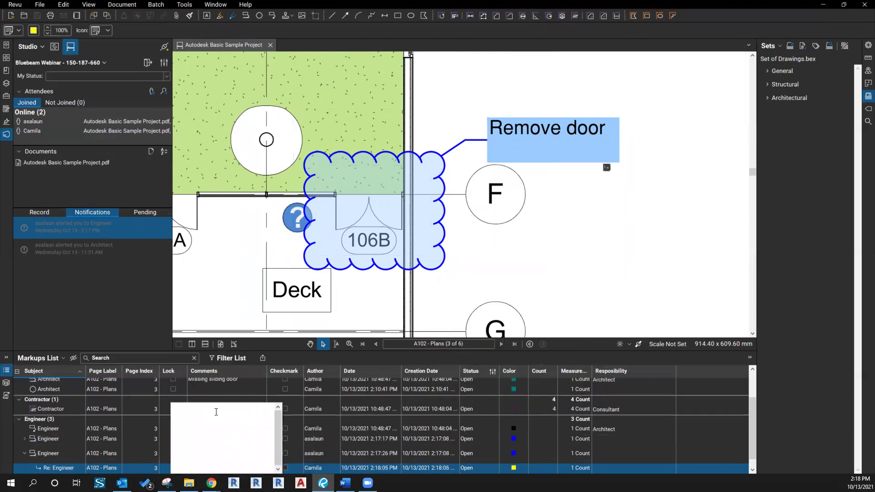
type("it is been removed")
key("Return")
left_click(331, 421)
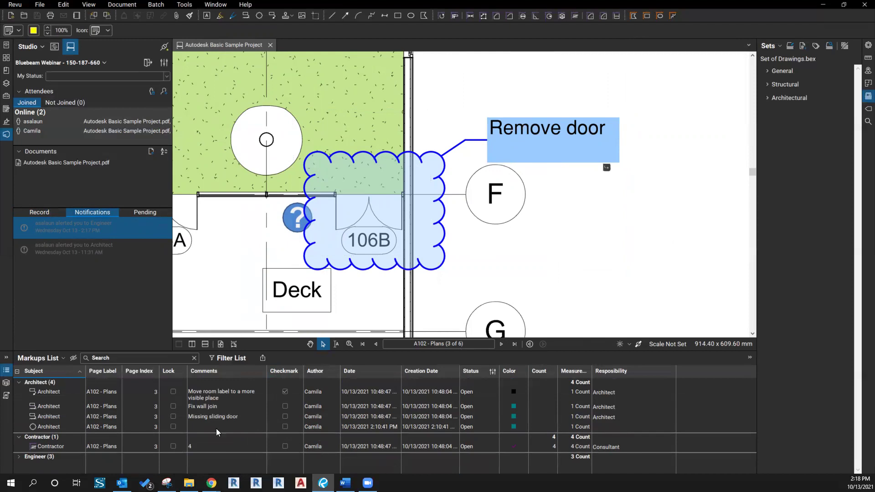
Expand the Engineer markups group and select the new reply.
left_click(30, 458)
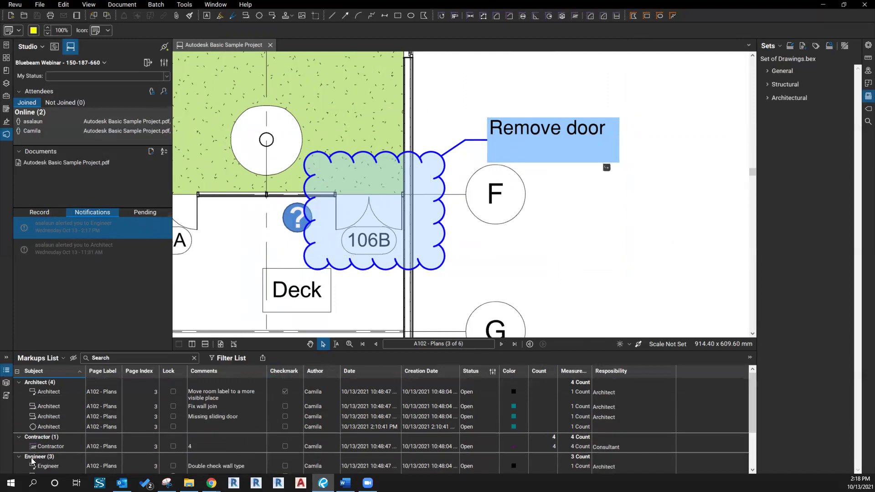
scroll(261, 422, "down", 2)
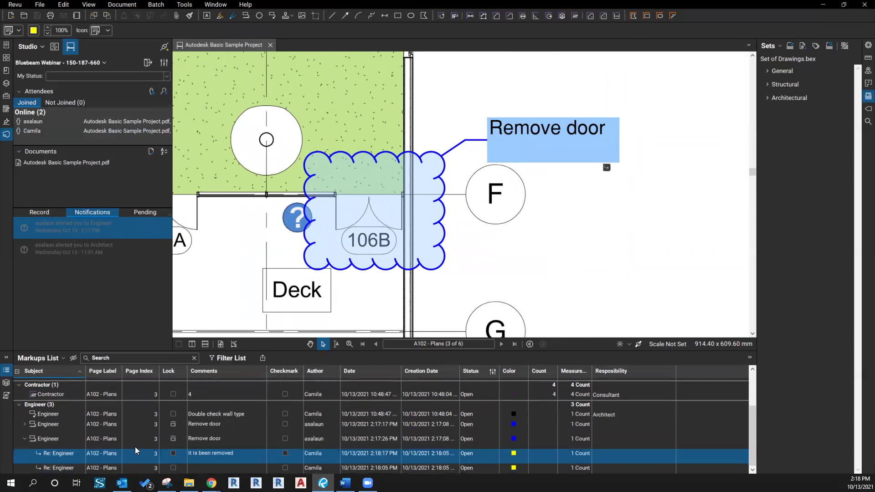
left_click(223, 453)
scroll(410, 244, "down", 2)
scroll(410, 246, "up", 3)
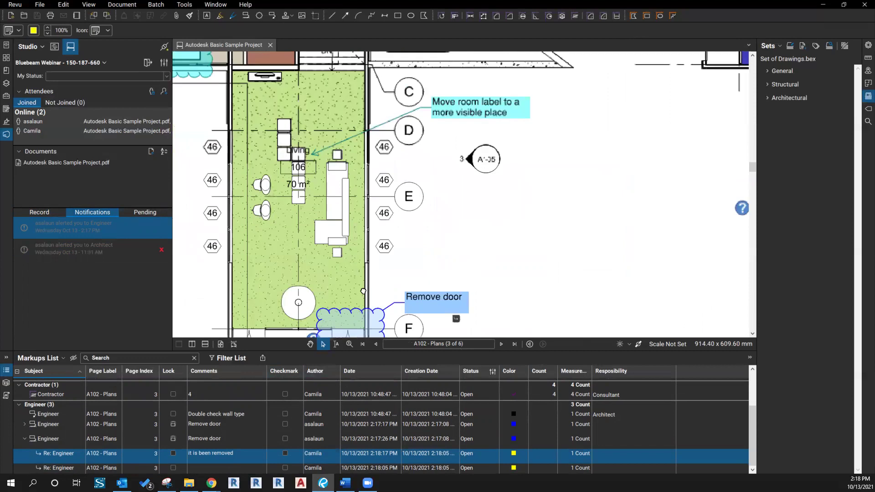
left_click(510, 132)
right_click(479, 129)
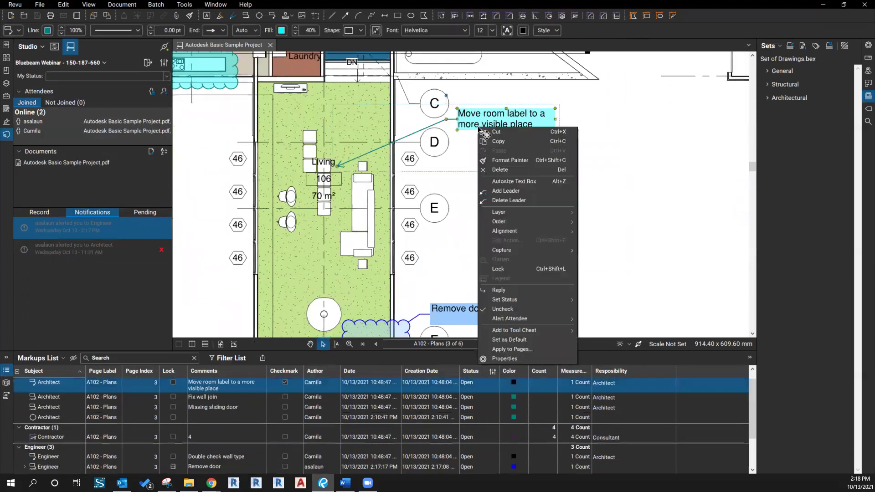
mouse_move(517, 318)
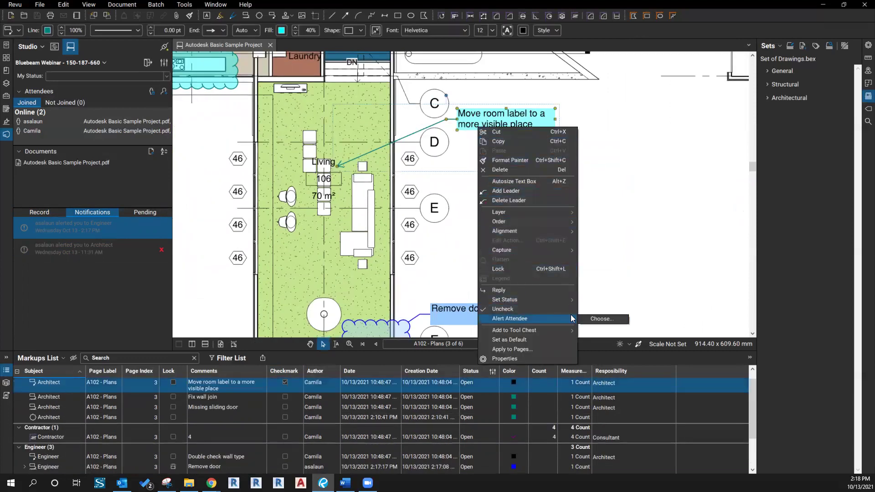
left_click(604, 320)
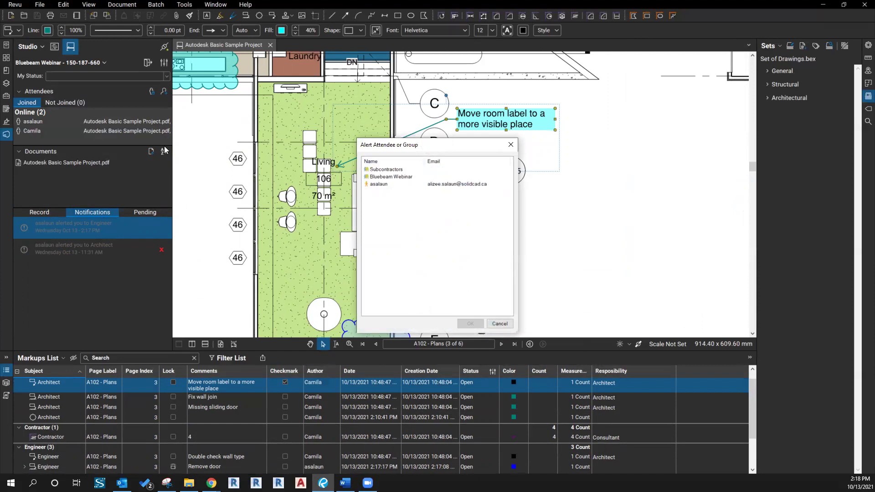
left_click(385, 185)
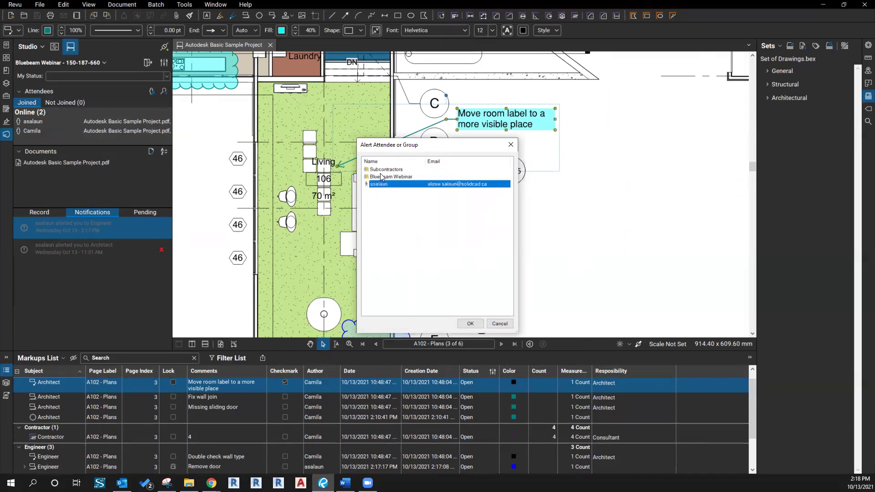
left_click(383, 177, "ctrl")
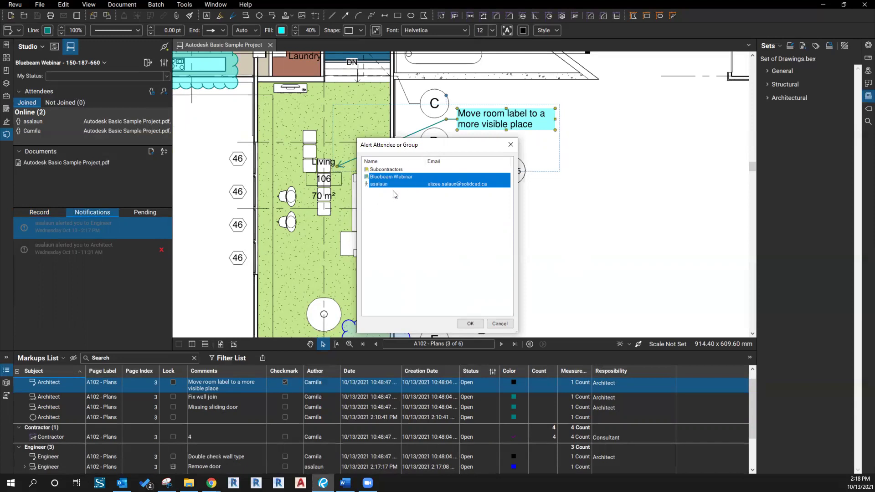
left_click(380, 184)
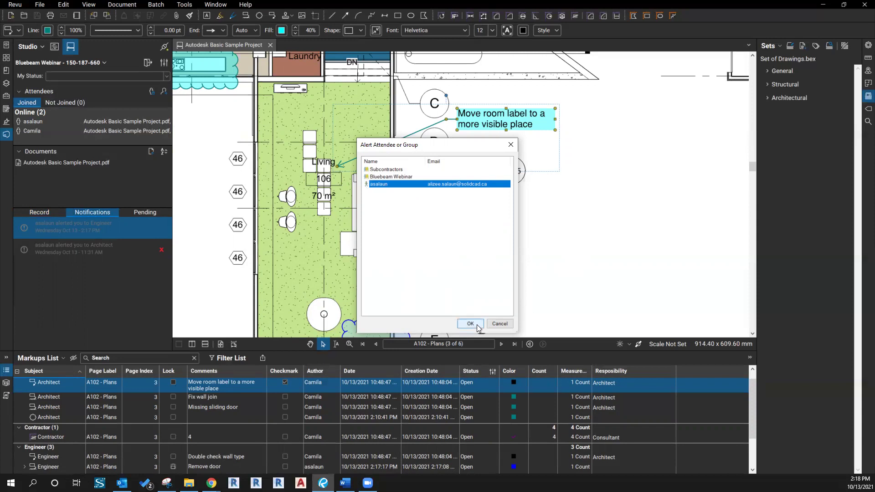
left_click(500, 324)
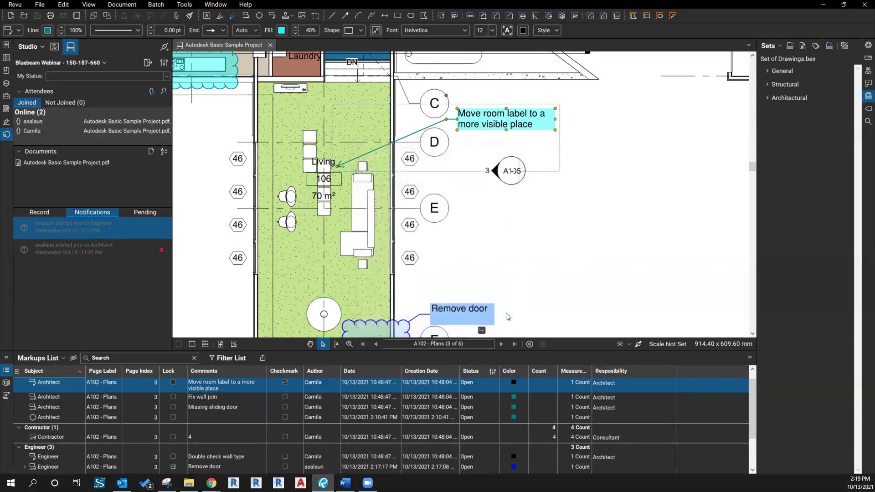
left_click(588, 243)
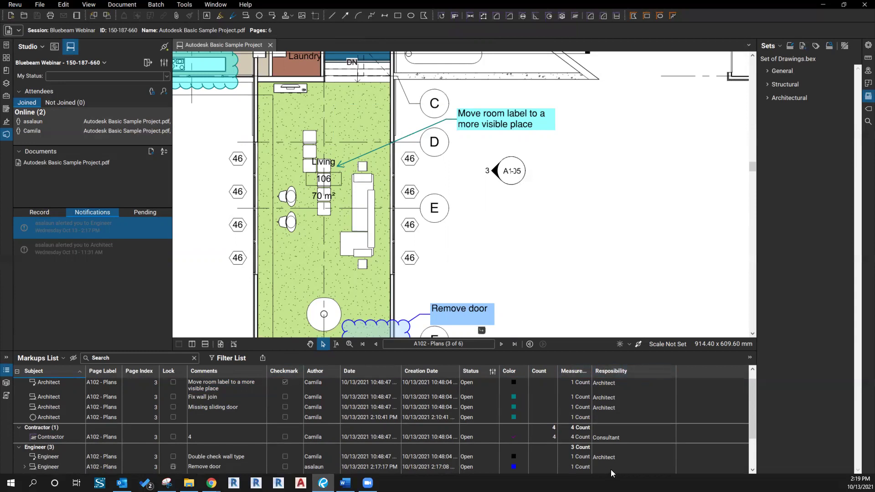
scroll(610, 396, "down", 2)
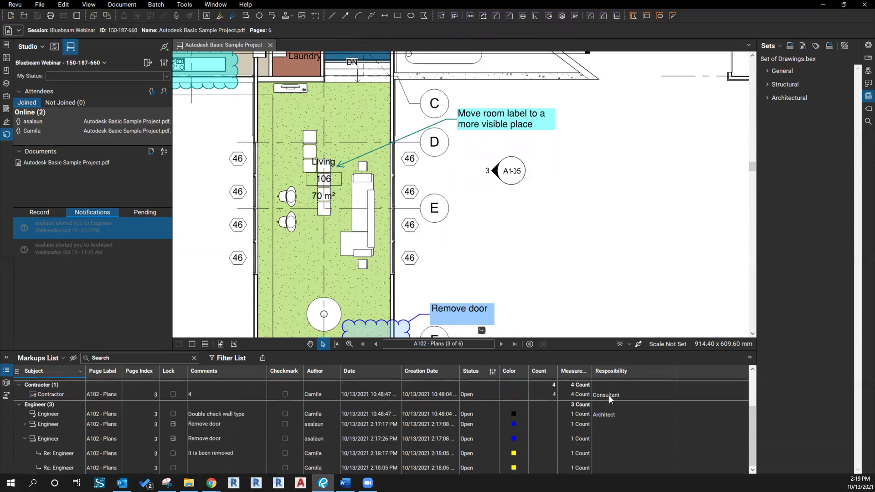
scroll(603, 434, "up", 2)
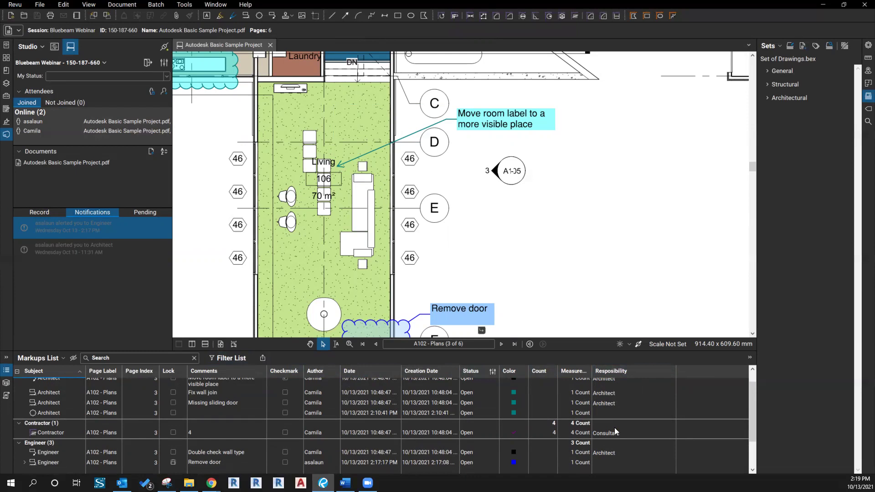
Filter the markups list to Architect responsibility and enlarge the list to show all rows.
left_click(215, 359)
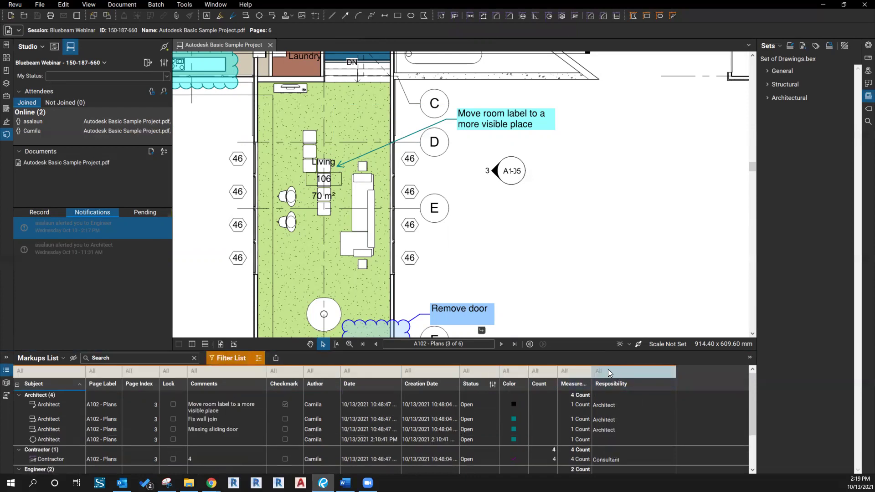
left_click(606, 384)
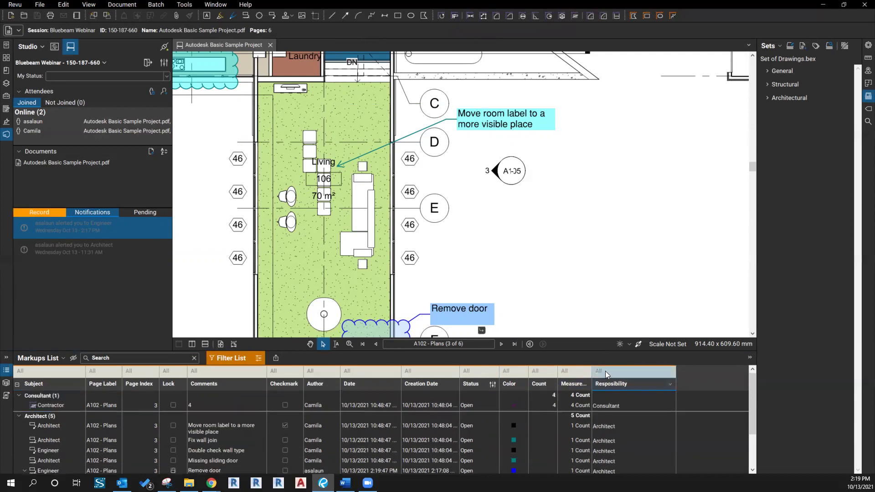
left_click(606, 371)
left_click(606, 398)
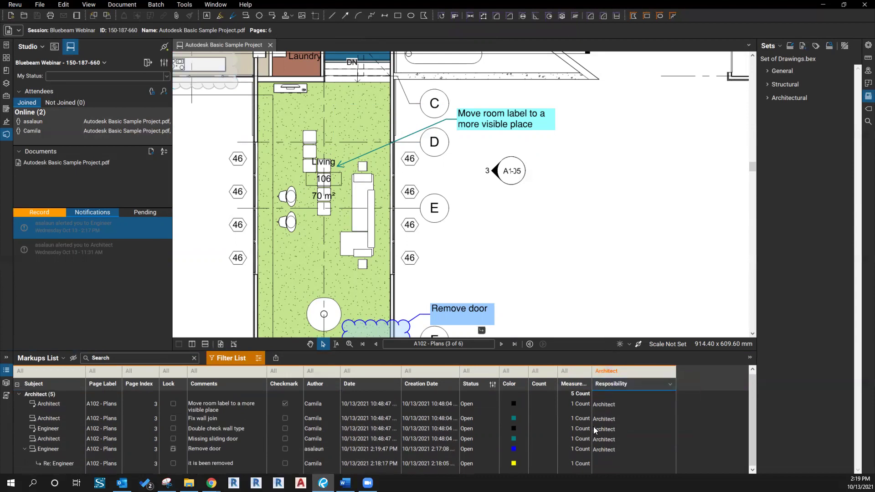
left_click_drag(474, 351, 476, 301)
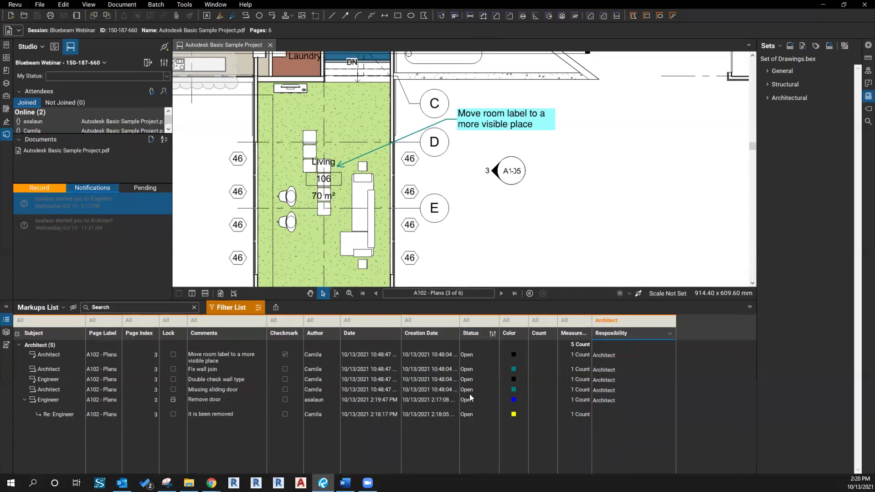
Set the room-label markup's status to Closed, then filter the Status column to Open only.
right_click(469, 355)
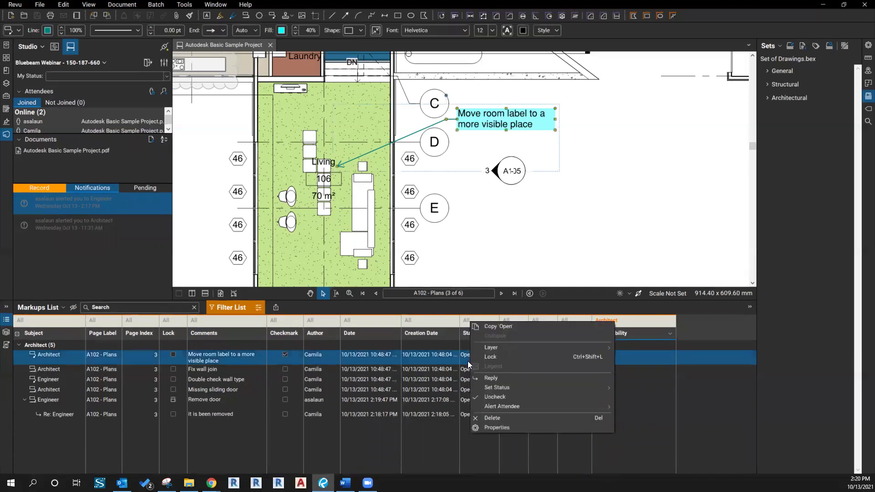
left_click(467, 355)
left_click(467, 354)
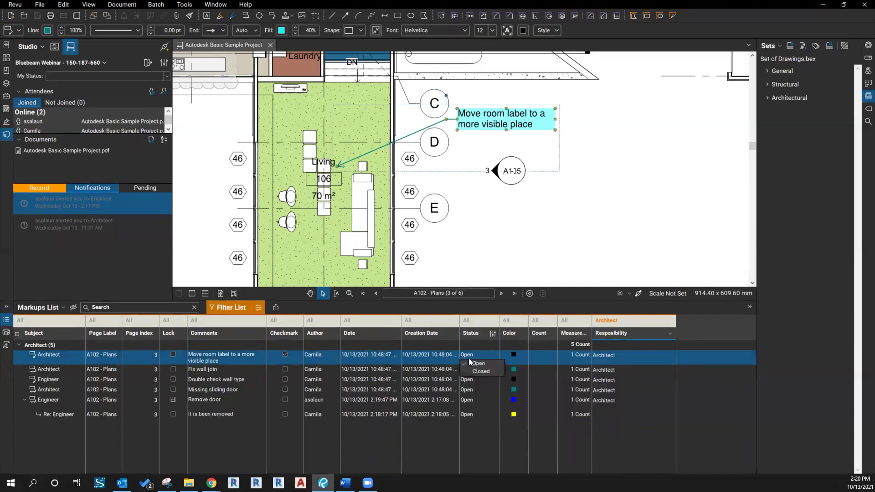
left_click(472, 371)
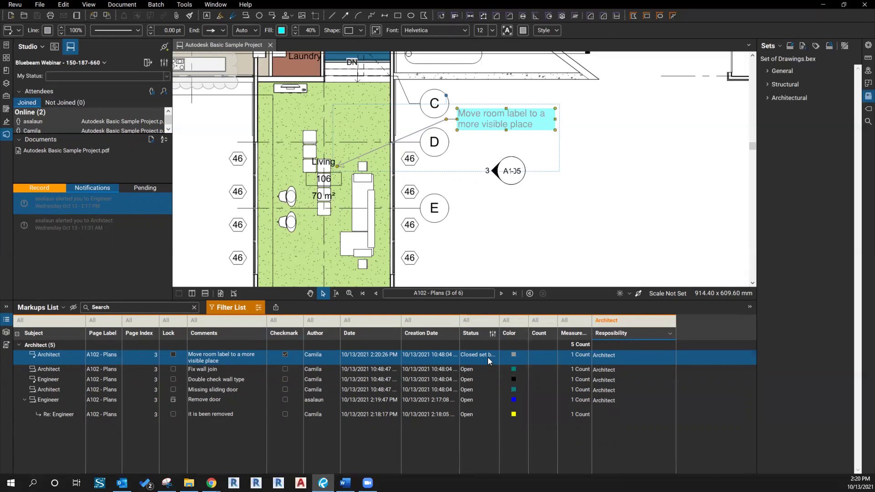
left_click(466, 321)
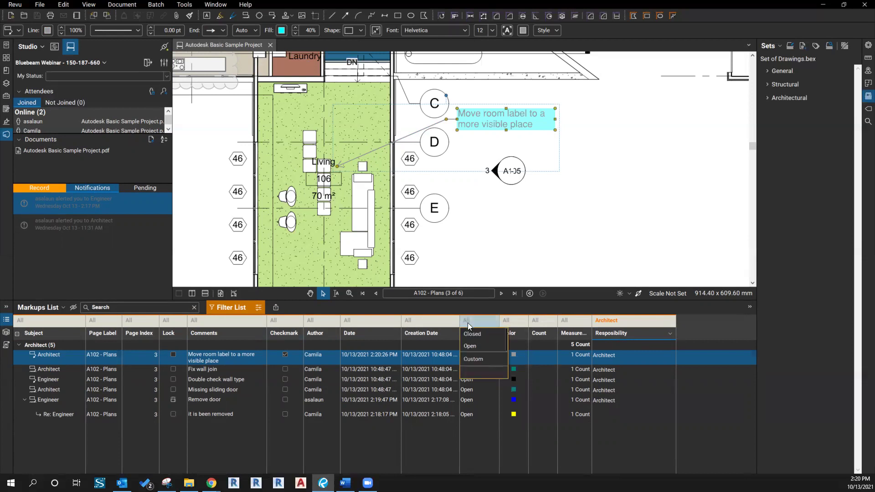
left_click(472, 346)
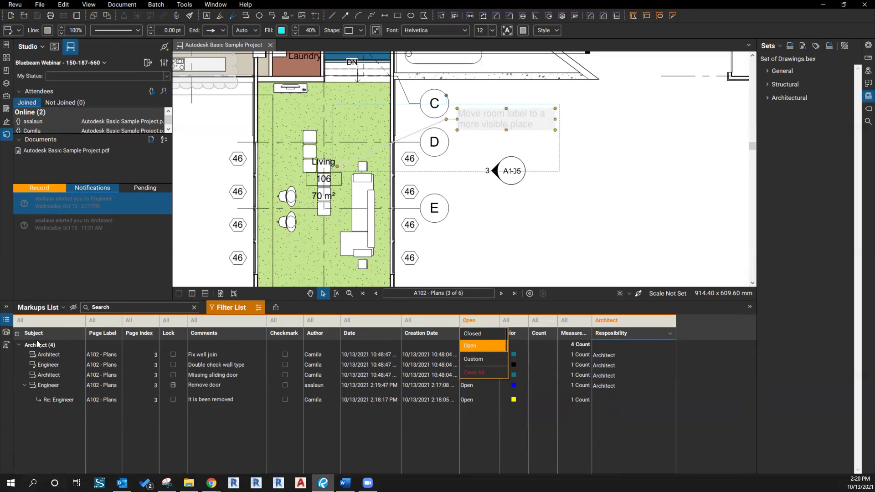
Deselect the markup, zoom out, and show the Studio session's Record of actions.
scroll(512, 223, "down", 3)
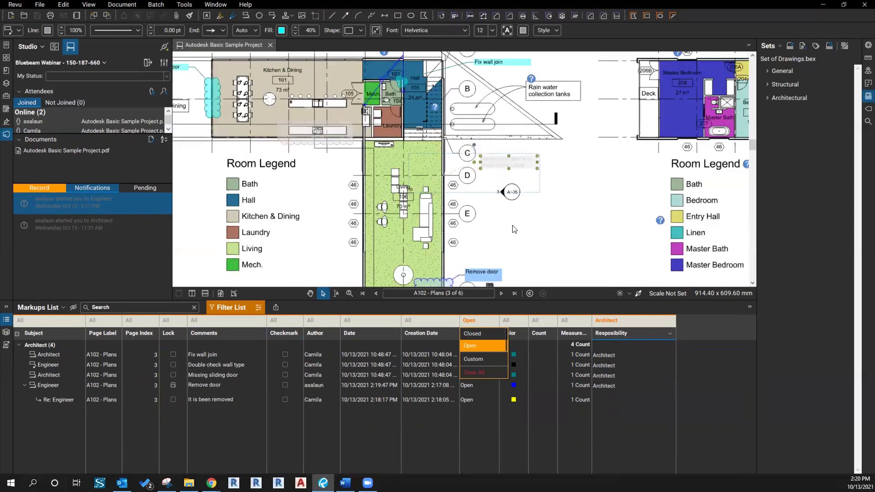
left_click(559, 227)
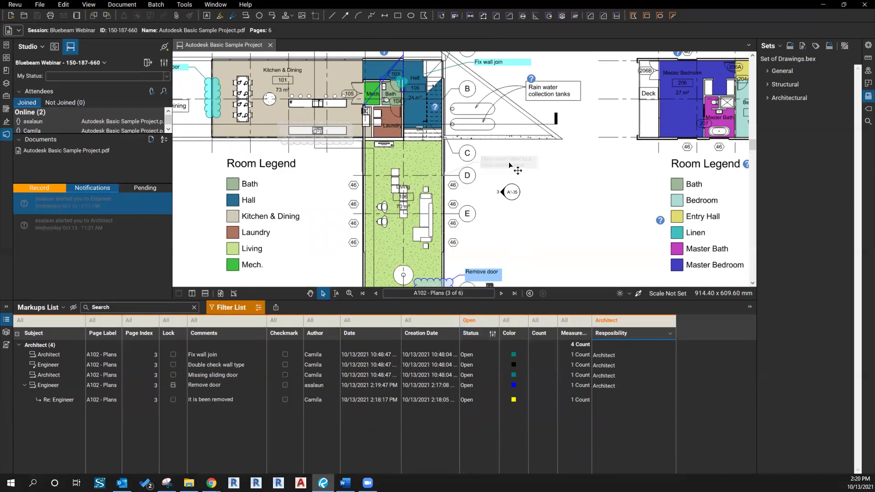
scroll(477, 180, "down", 1)
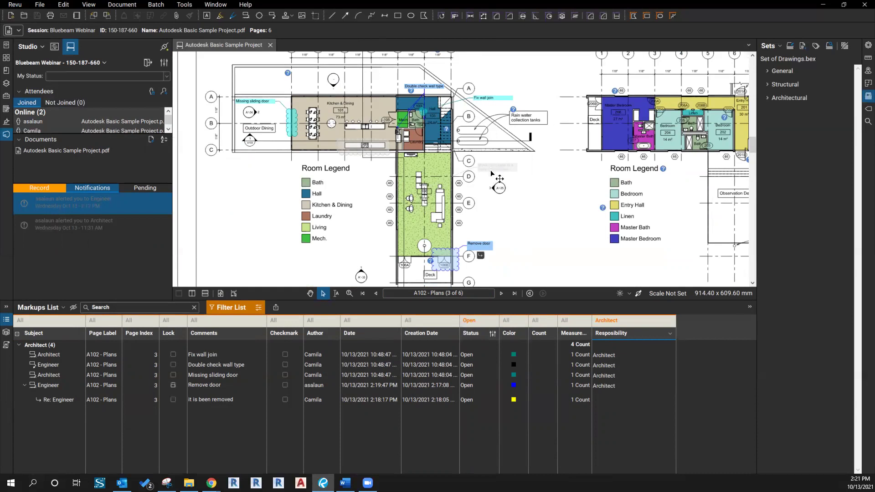
left_click(37, 190)
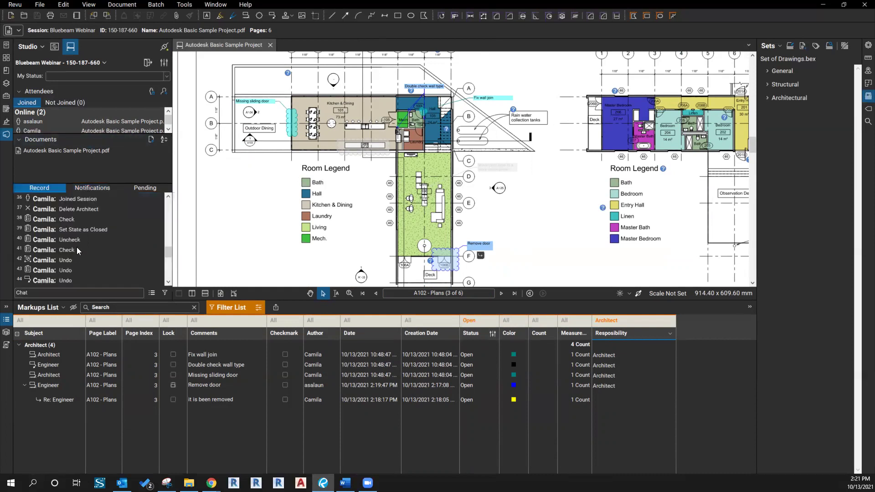
scroll(555, 222, "down", 1)
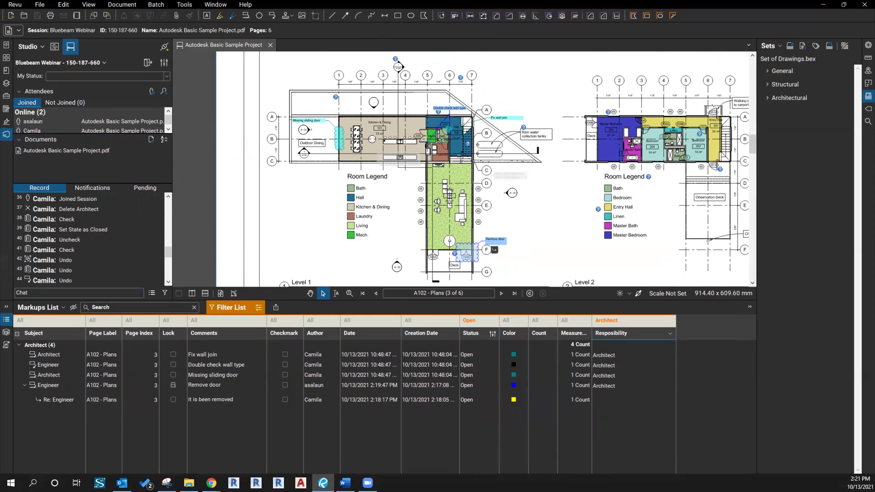
Focus the Studio session chat box.
left_click(19, 293)
Start a PDF Markup Summary and review its Filter and Sort settings.
left_click(276, 309)
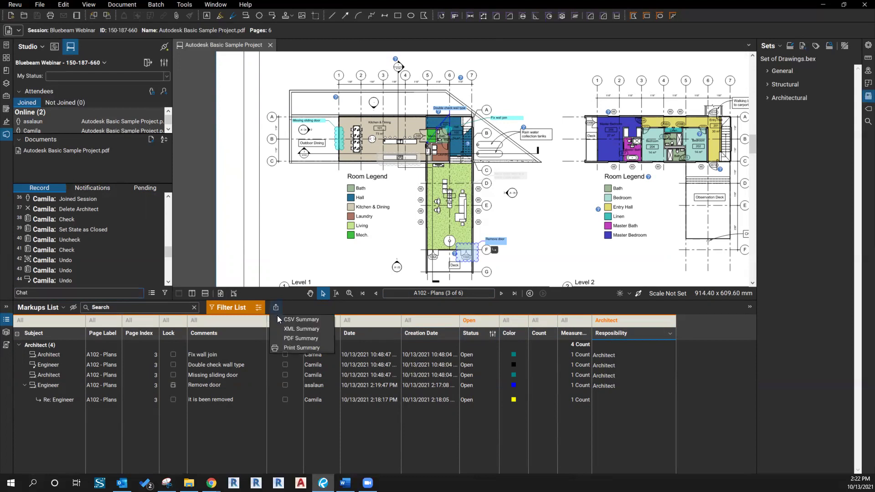
left_click(278, 337)
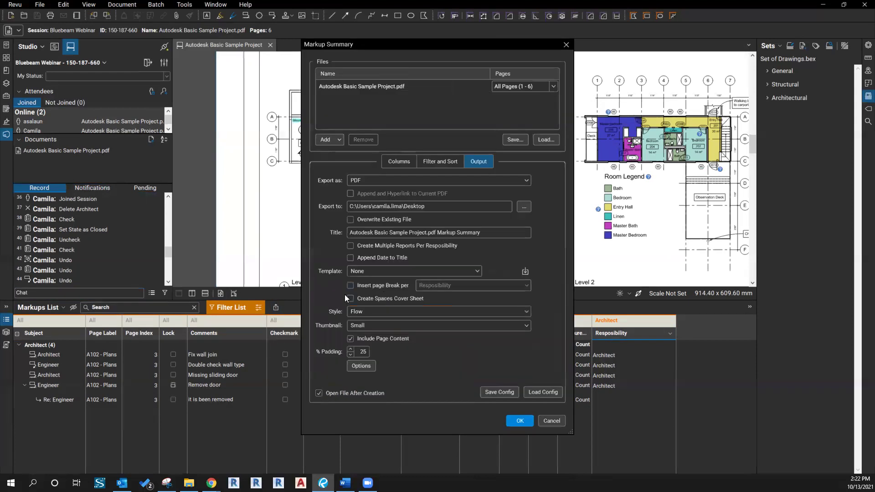
left_click(435, 159)
scroll(404, 234, "down", 2)
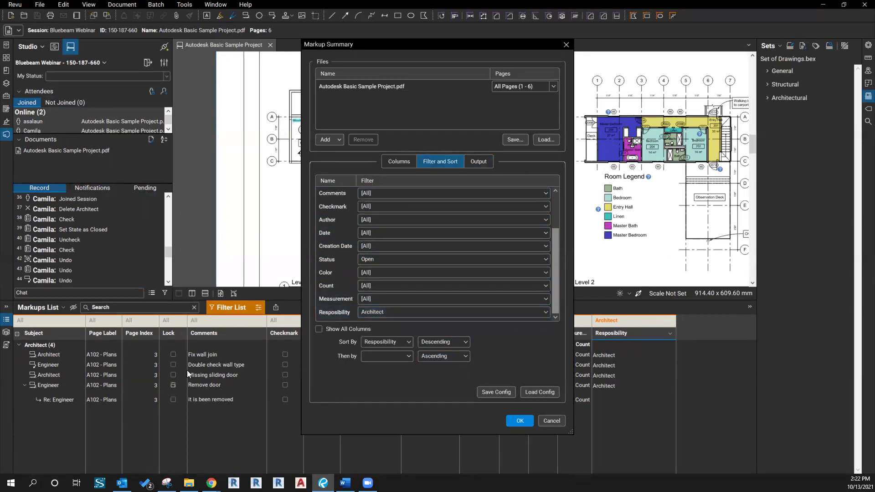
Sort the summary entries by Subject in ascending order.
left_click(378, 343)
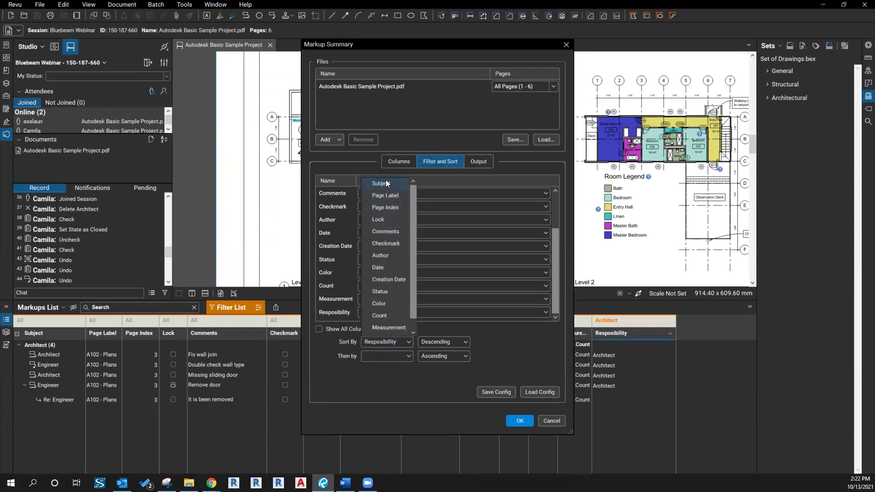
left_click(386, 182)
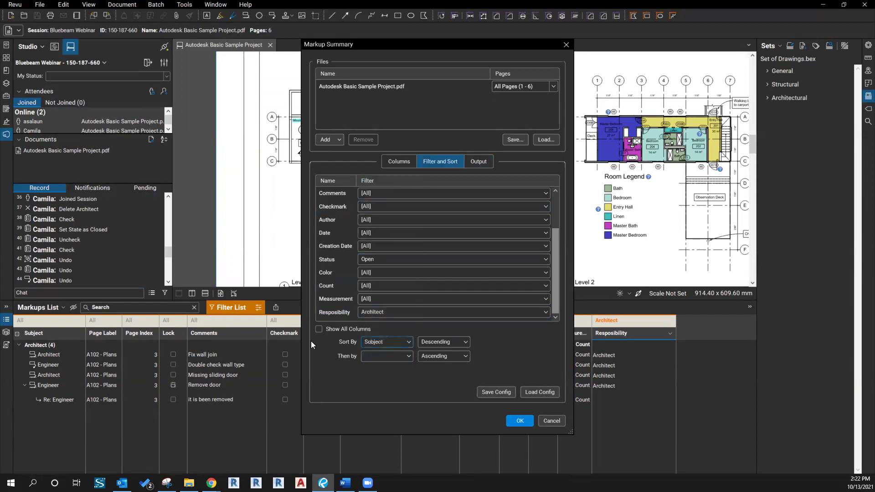
left_click(428, 343)
left_click(431, 350)
left_click(397, 164)
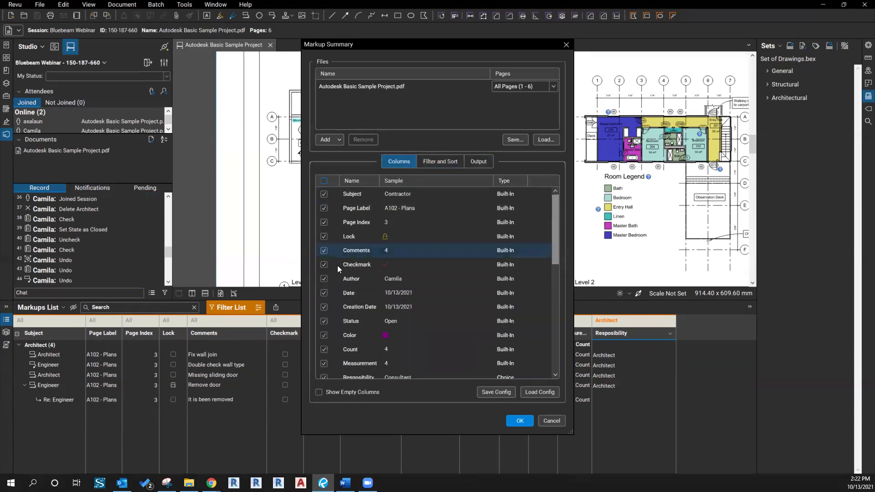
Exclude the Count and Creation Date columns from the PDF summary.
left_click(324, 350)
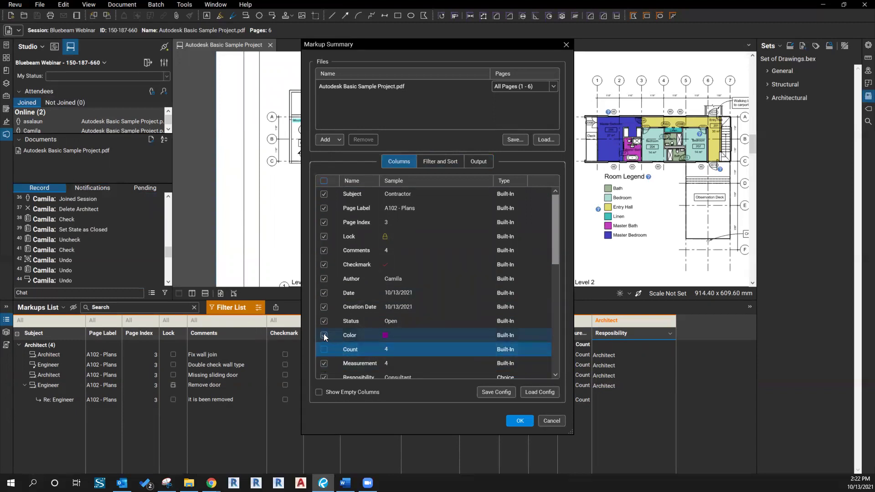
left_click(321, 335)
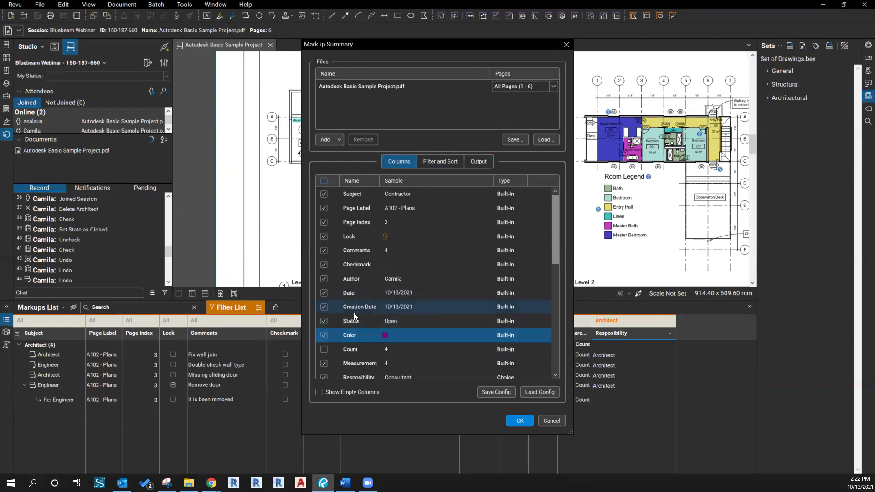
left_click(321, 307)
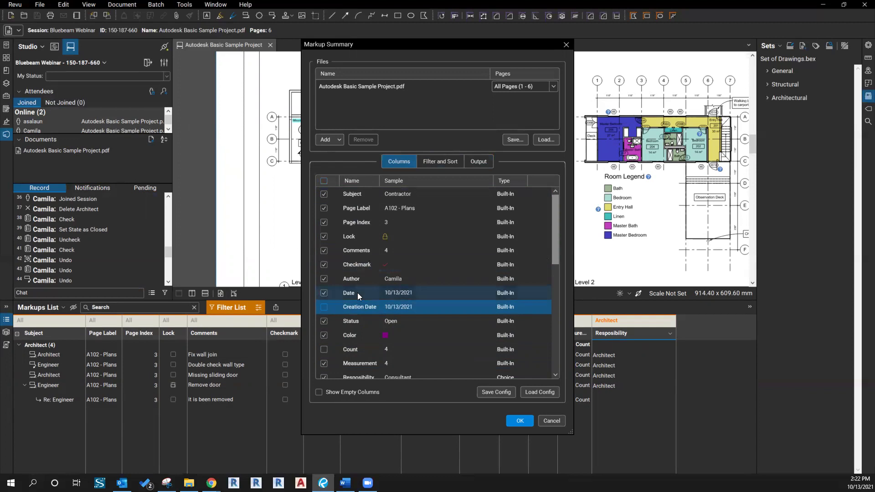
left_click(479, 161)
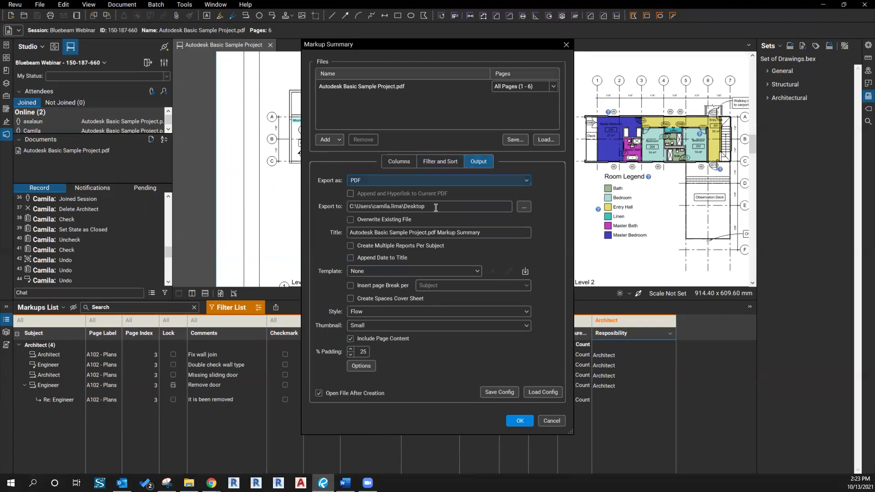
Generate the PDF Markup Summary and scroll through its two pages of markups.
left_click(518, 421)
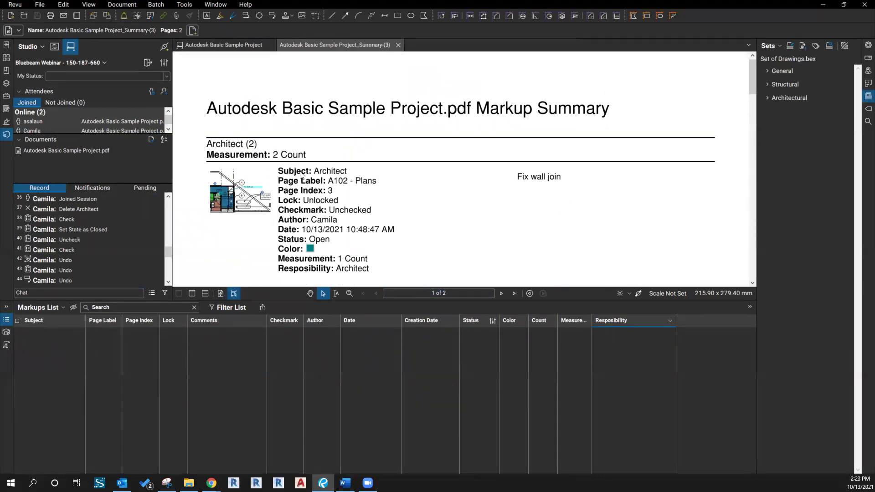
scroll(401, 187, "down", 1)
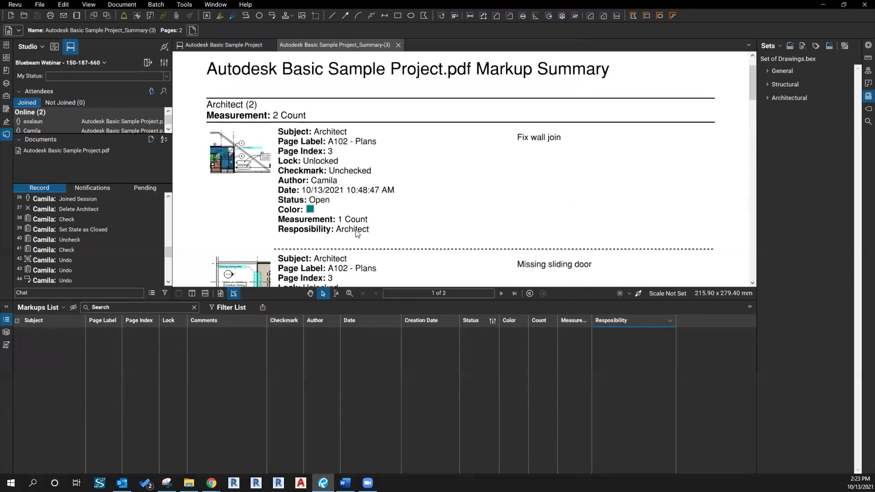
scroll(468, 223, "down", 6)
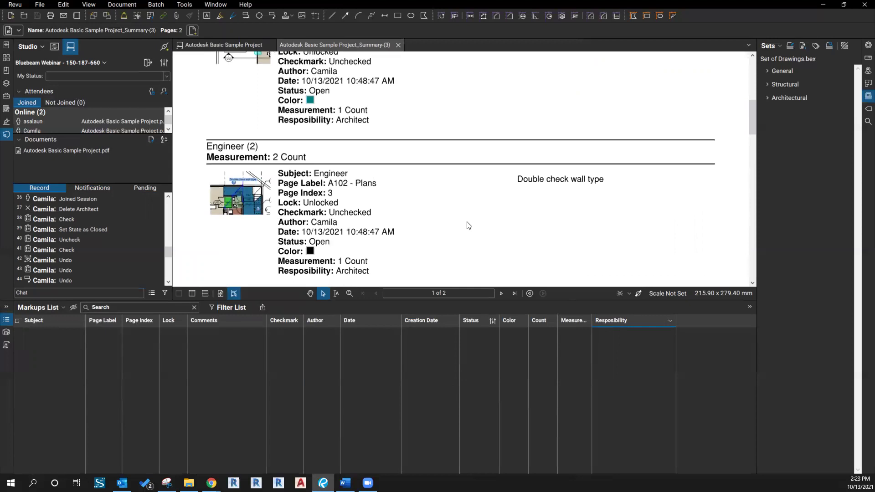
scroll(469, 225, "down", 3)
scroll(469, 225, "down", 4)
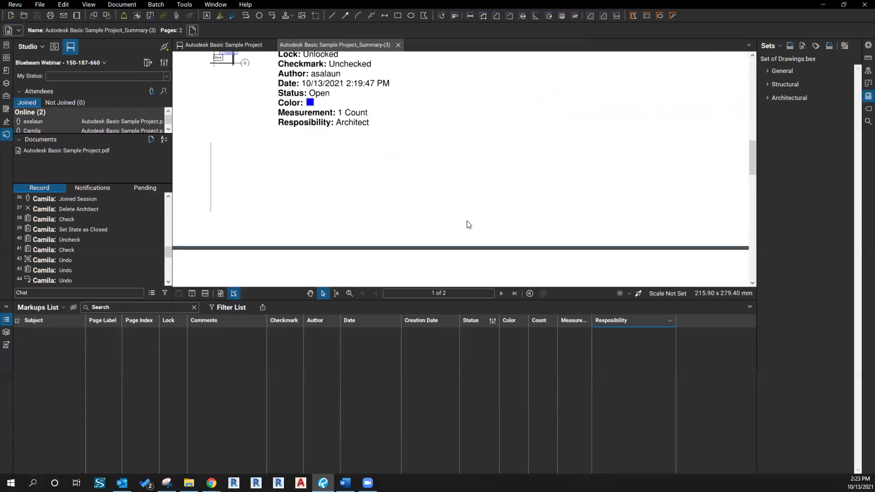
scroll(468, 224, "up", 6)
scroll(469, 224, "up", 6)
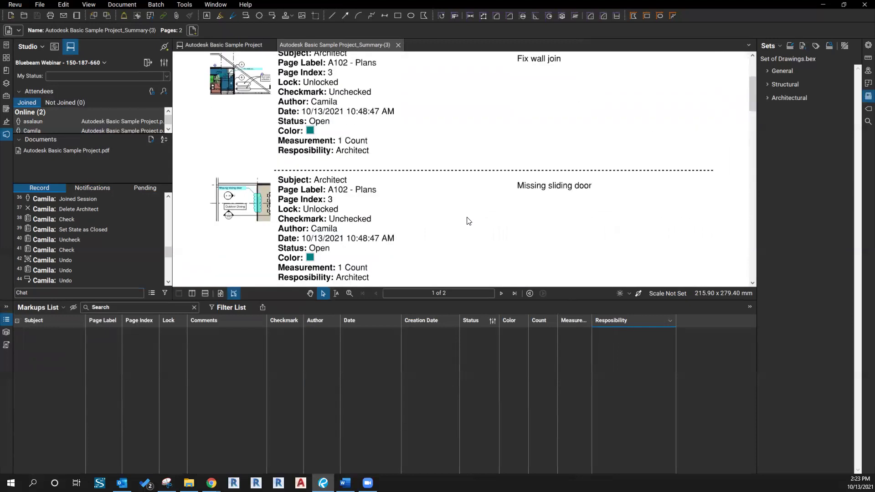
Switch back to the Autodesk Basic Sample Project document tab.
left_click(223, 44)
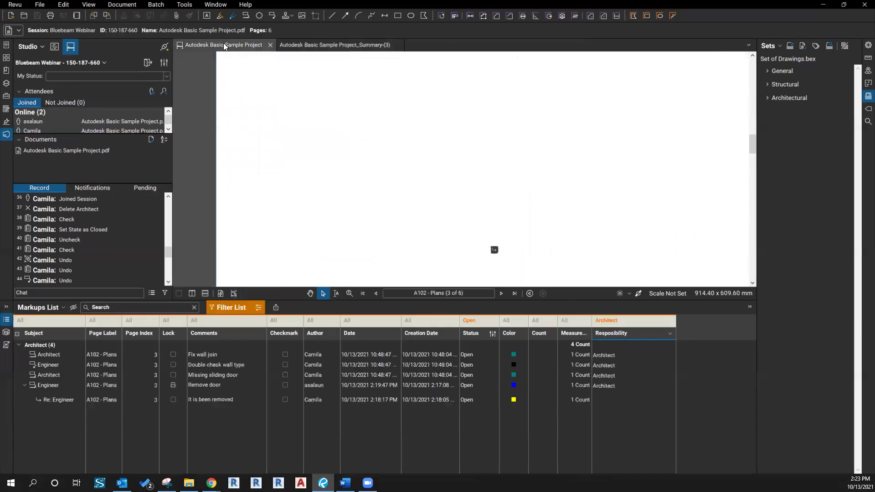